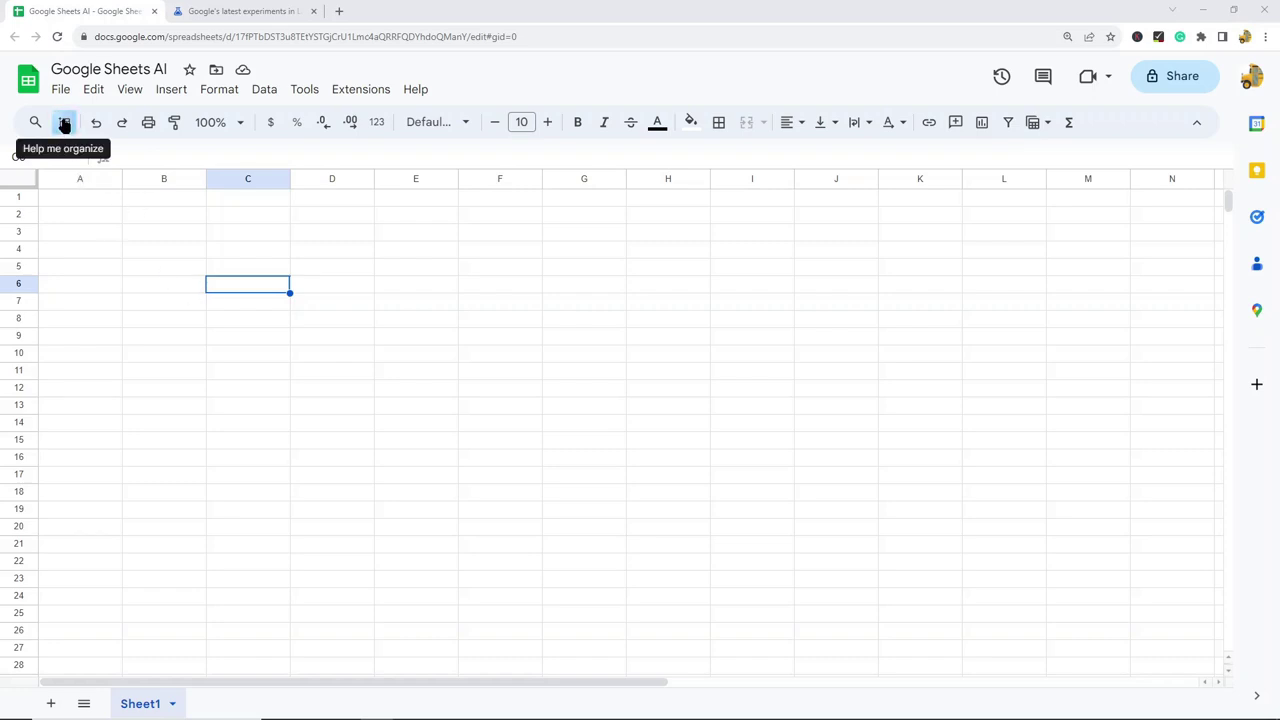
Step: Open the Help me organize helper, then switch to the Google Labs experiments tab
left_click(64, 122)
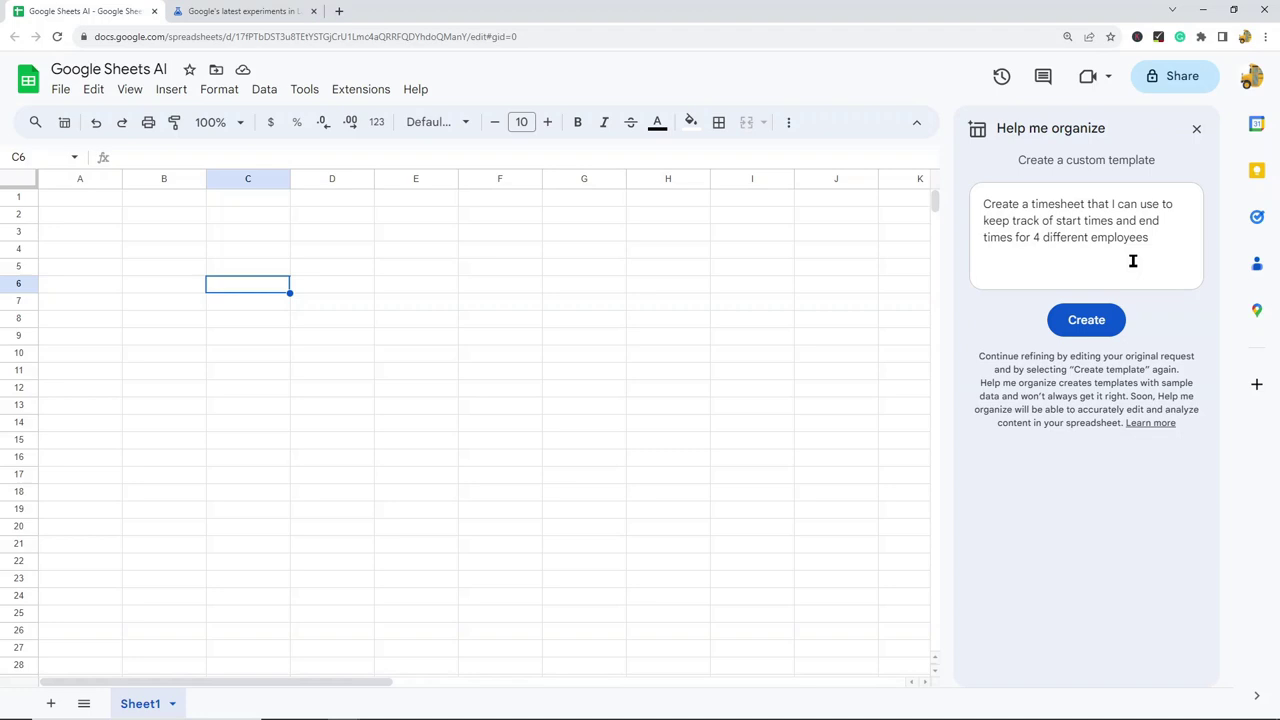
left_click(295, 11)
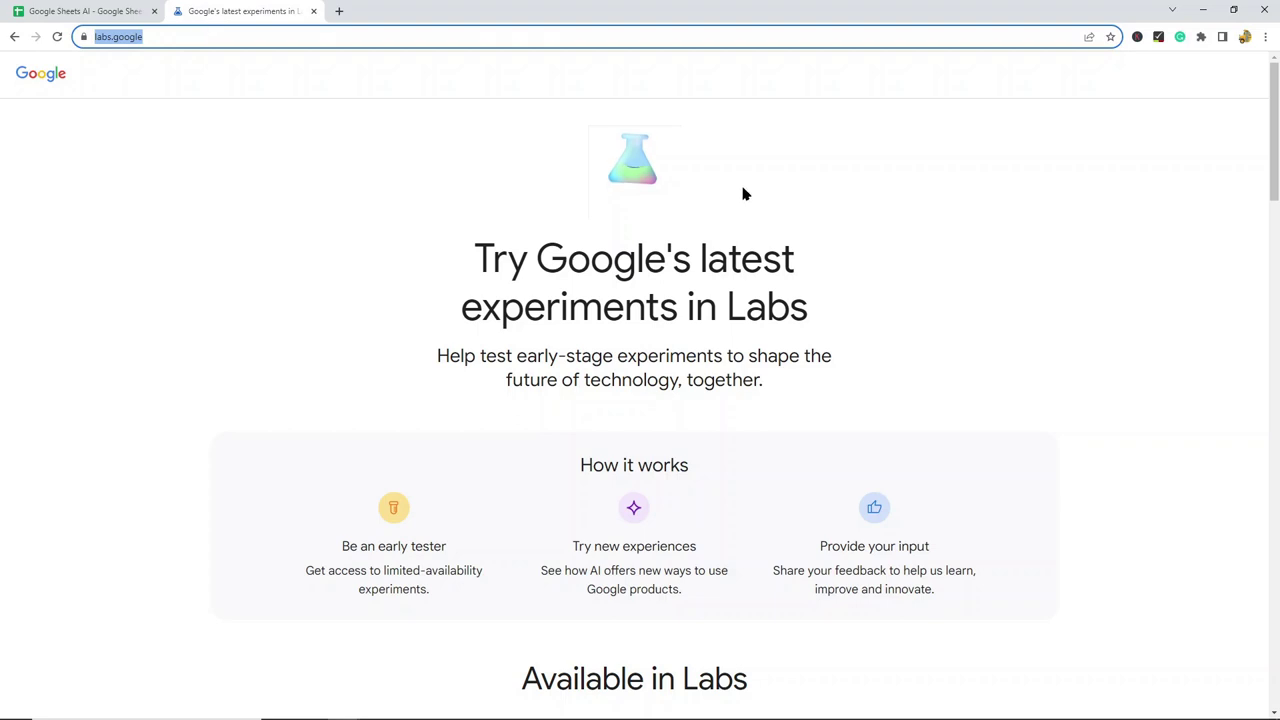
Step: Get Workspace Labs access from the Labs page, then return to the Google Sheets tab
scroll(743, 193, "down", 3)
scroll(1117, 331, "down", 3)
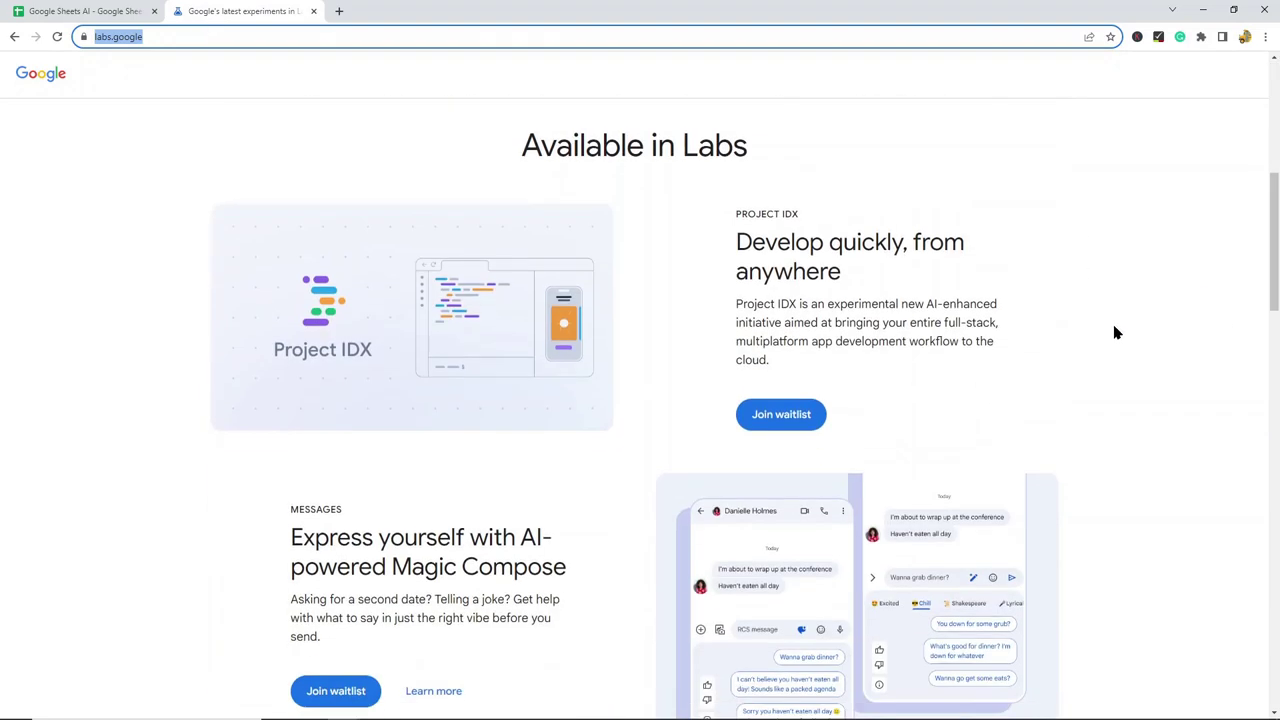
scroll(1134, 300, "down", 3)
scroll(503, 386, "down", 4)
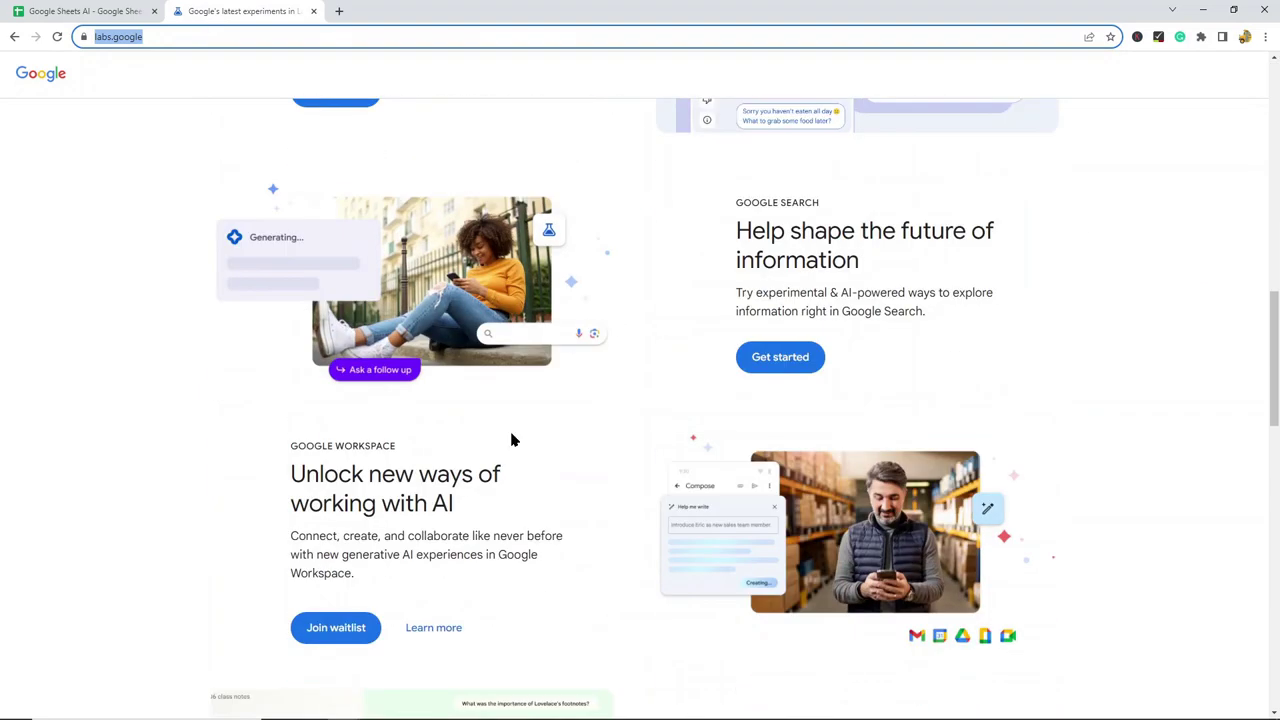
scroll(489, 449, "down", 2)
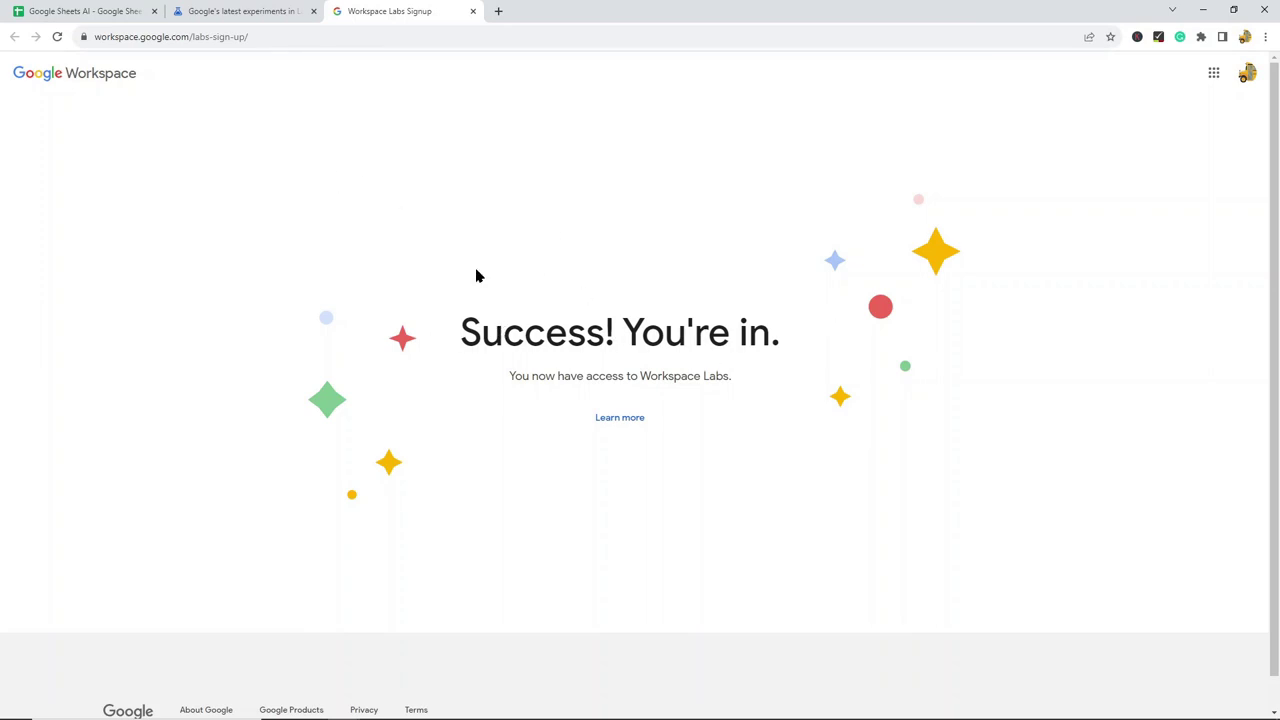
left_click(104, 8)
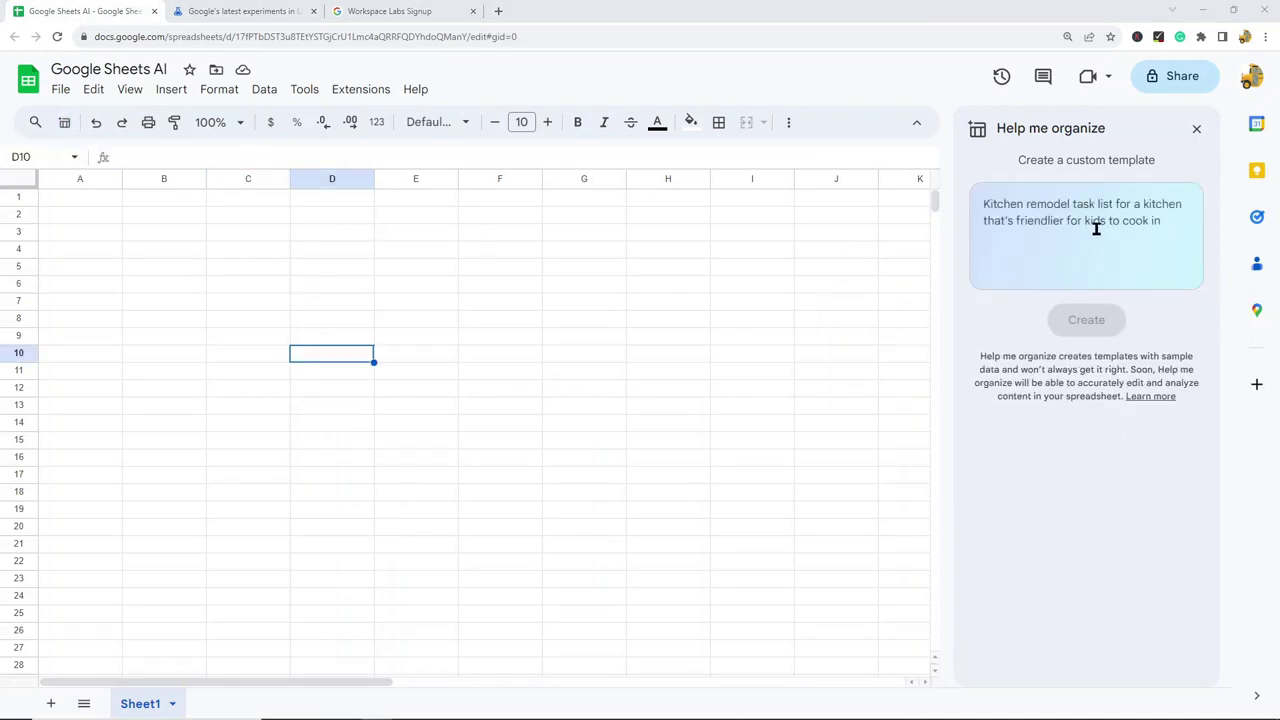
Step: Ask Help me organize for a list of household chores with clickable checkboxes
left_click(1085, 234)
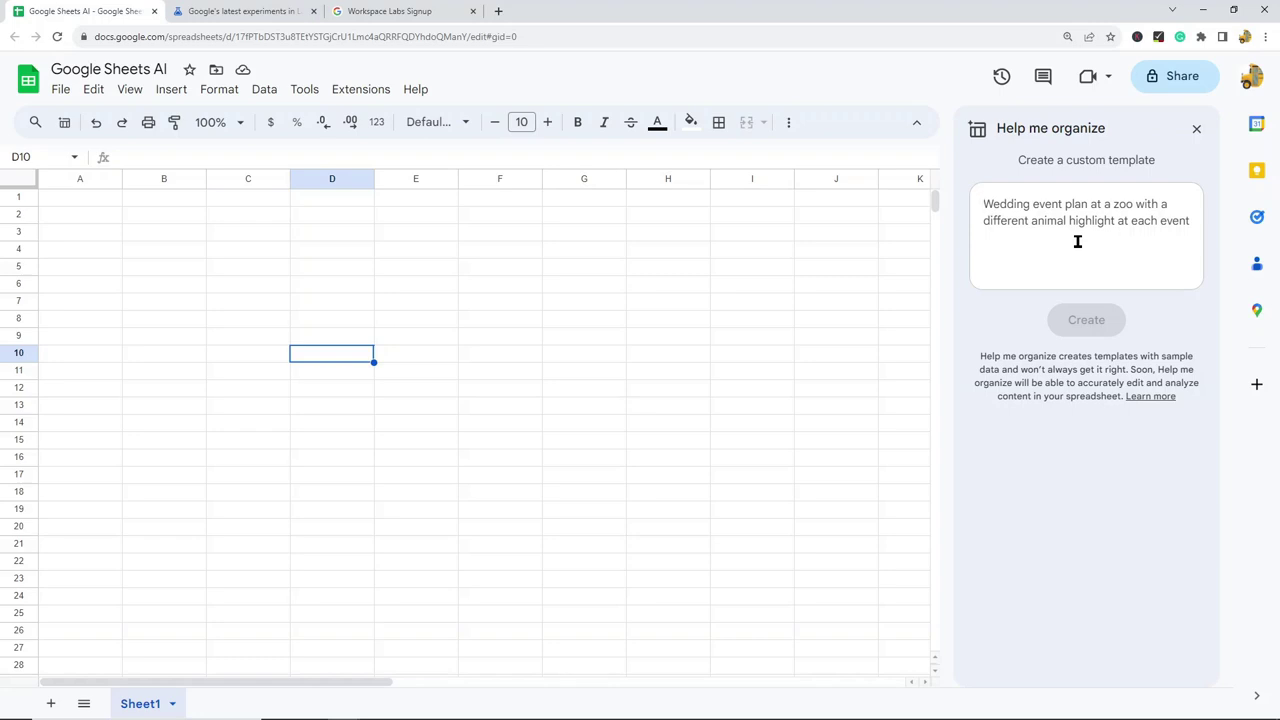
type("A")
type("Create a lis")
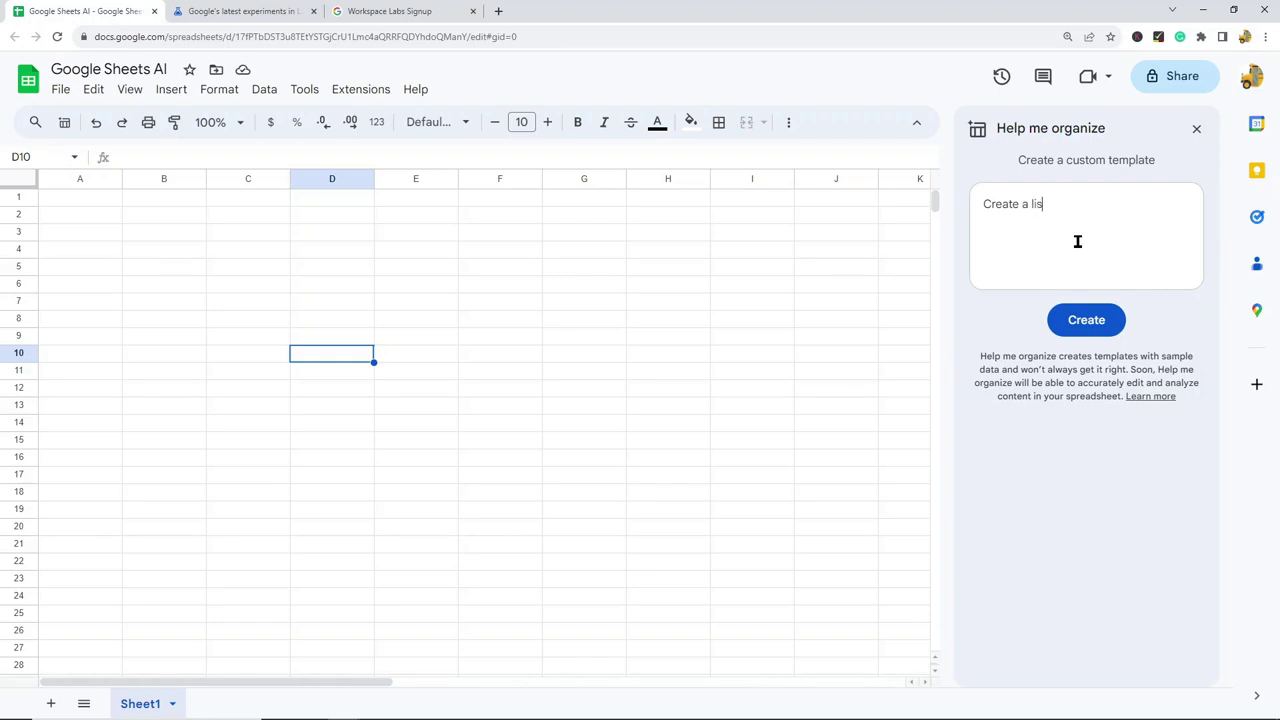
type("t of household chores with clickable checkboxes")
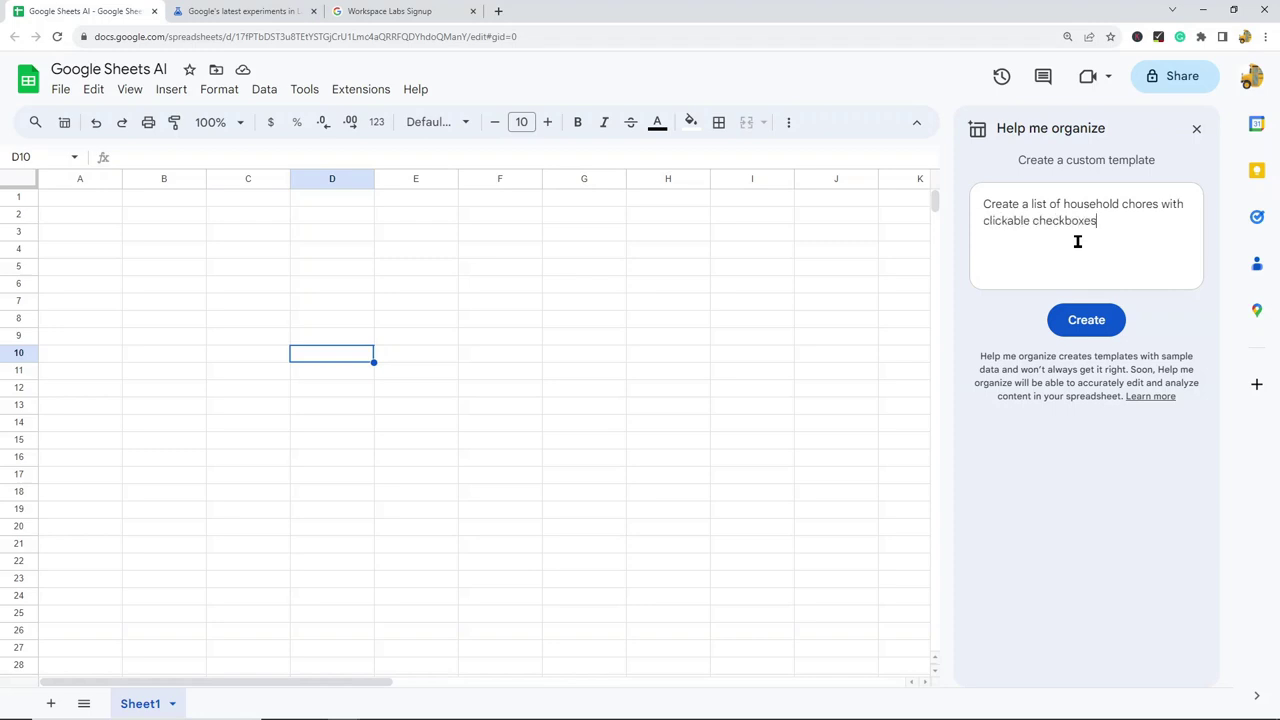
key("Return")
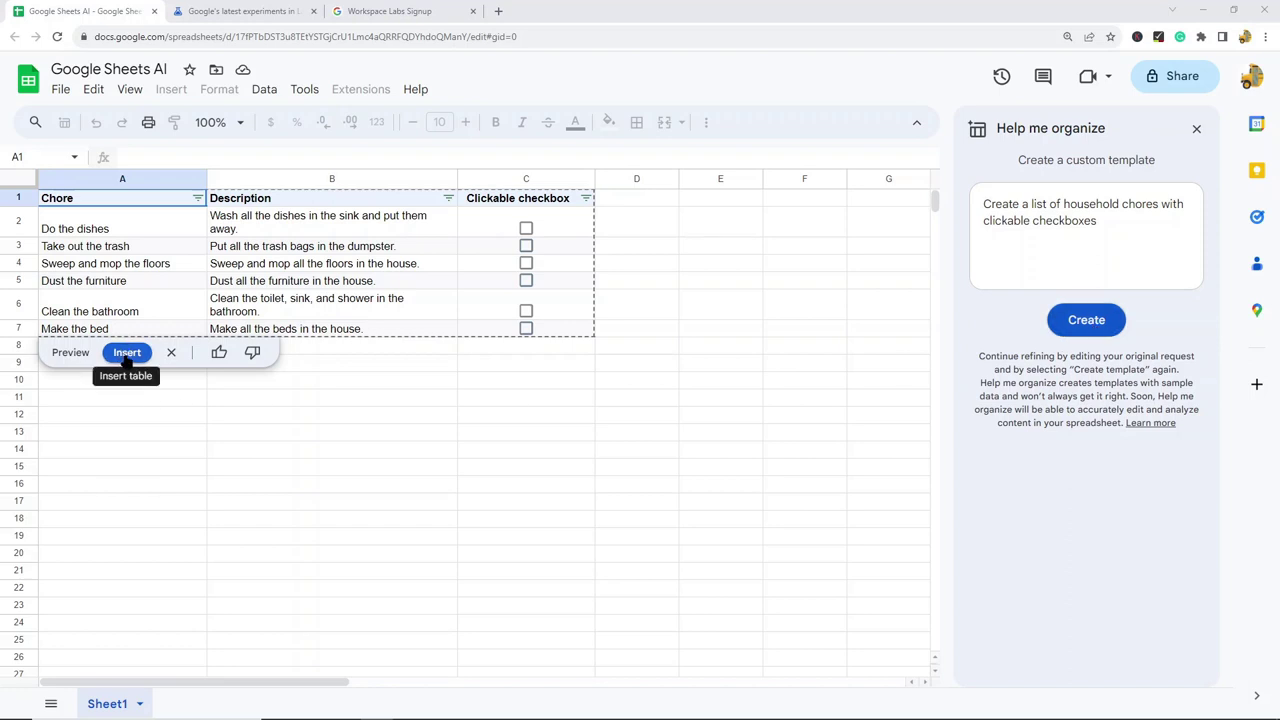
Step: Insert the previewed household chores table into Sheet1
left_click(130, 352)
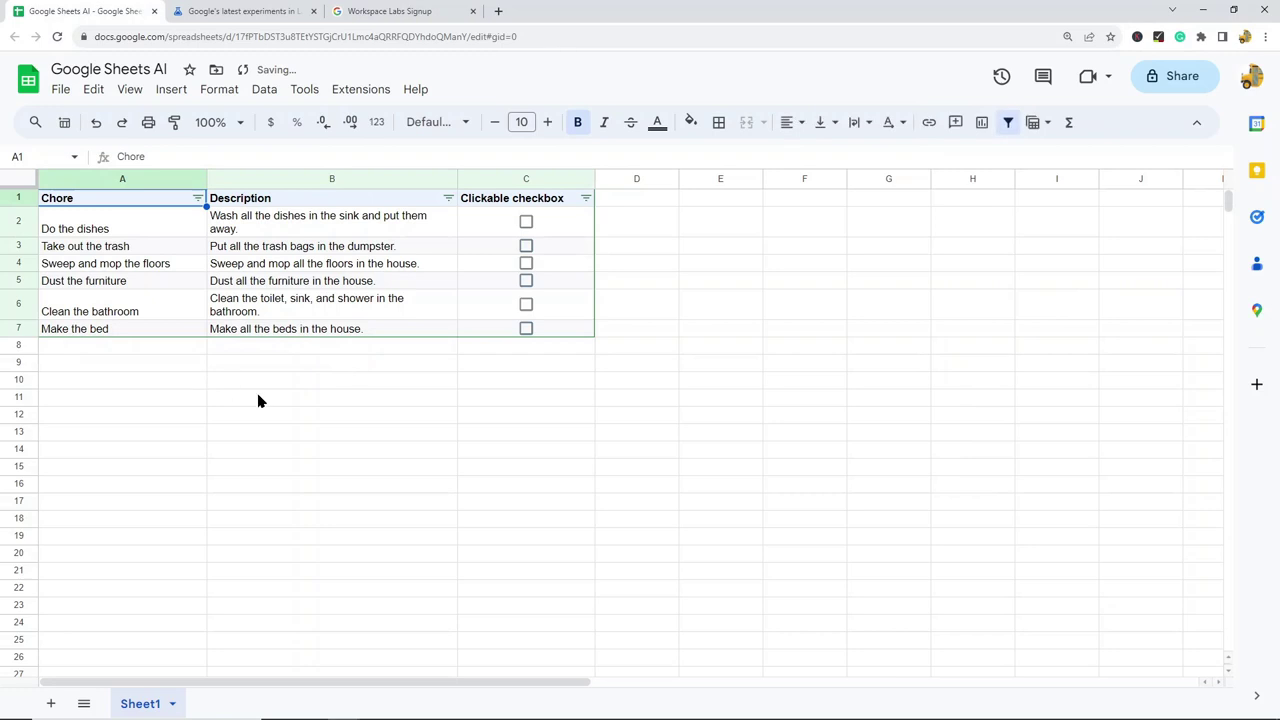
left_click(257, 400)
left_click(150, 263)
Step: Tick and untick the dishes, trash and floors checkboxes, then add a new sheet
left_click(525, 222)
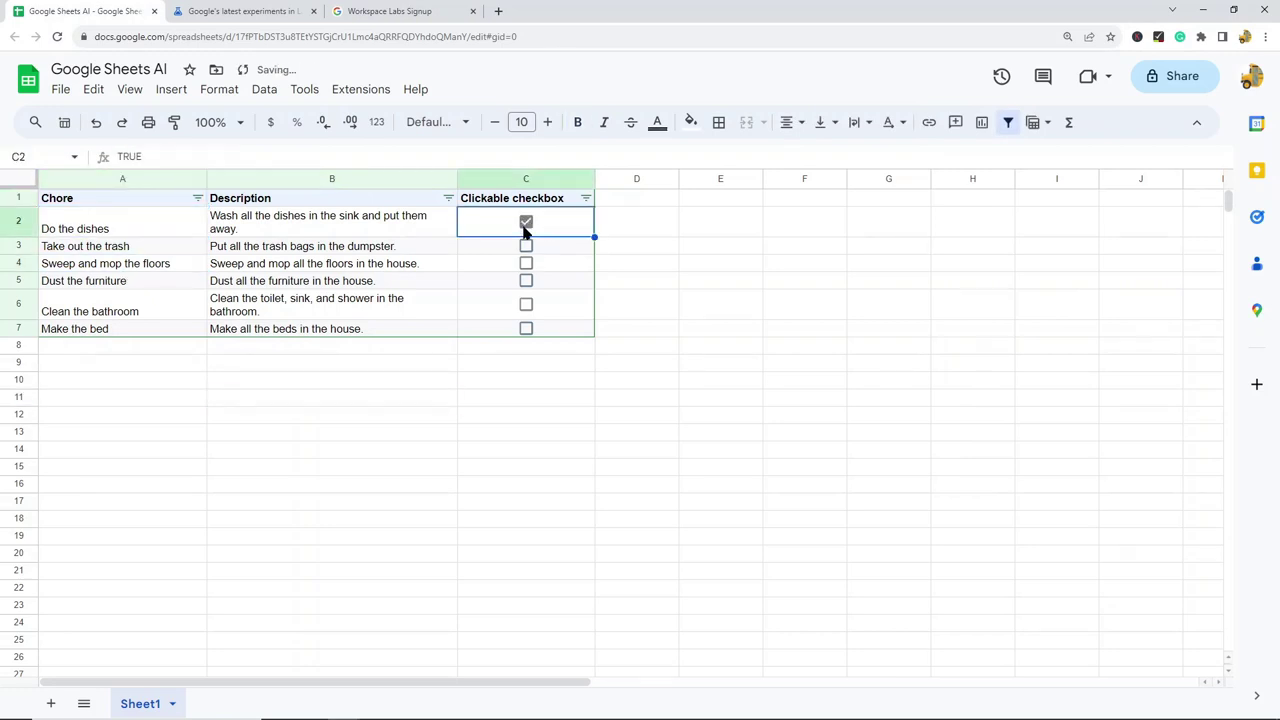
left_click(526, 223)
left_click(528, 248)
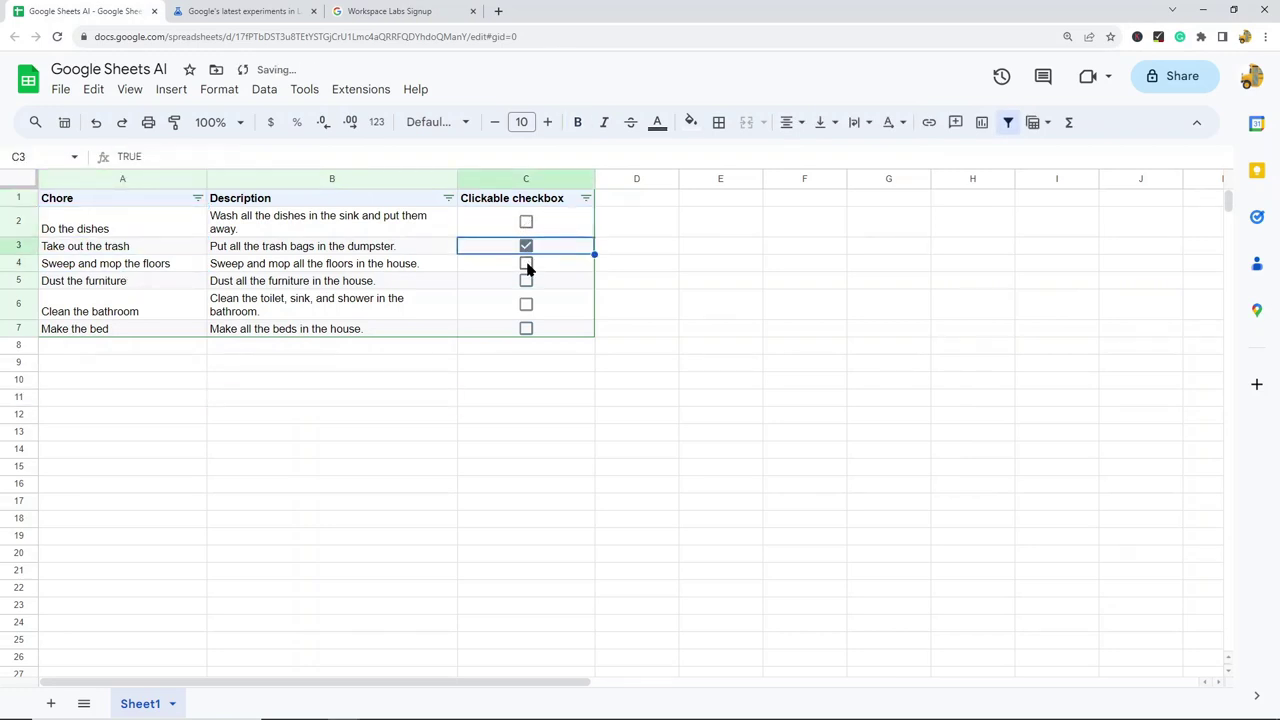
left_click(527, 265)
left_click(527, 250)
left_click(526, 265)
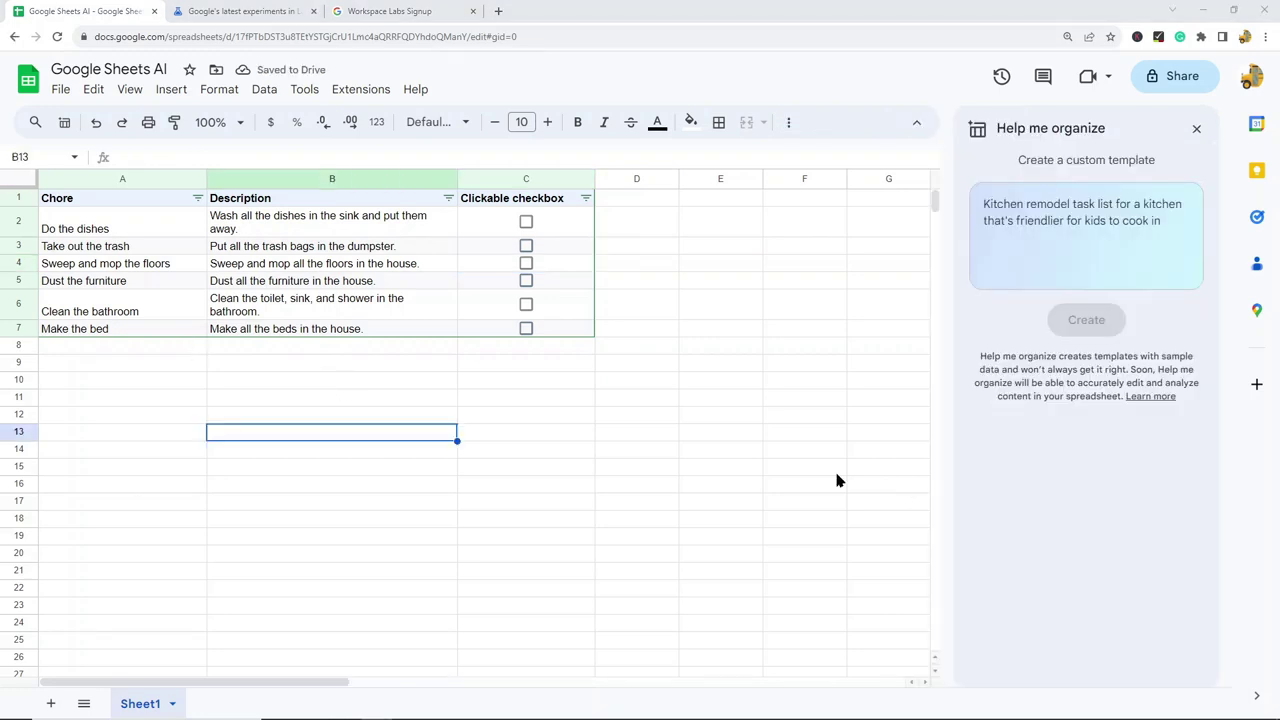
left_click(48, 705)
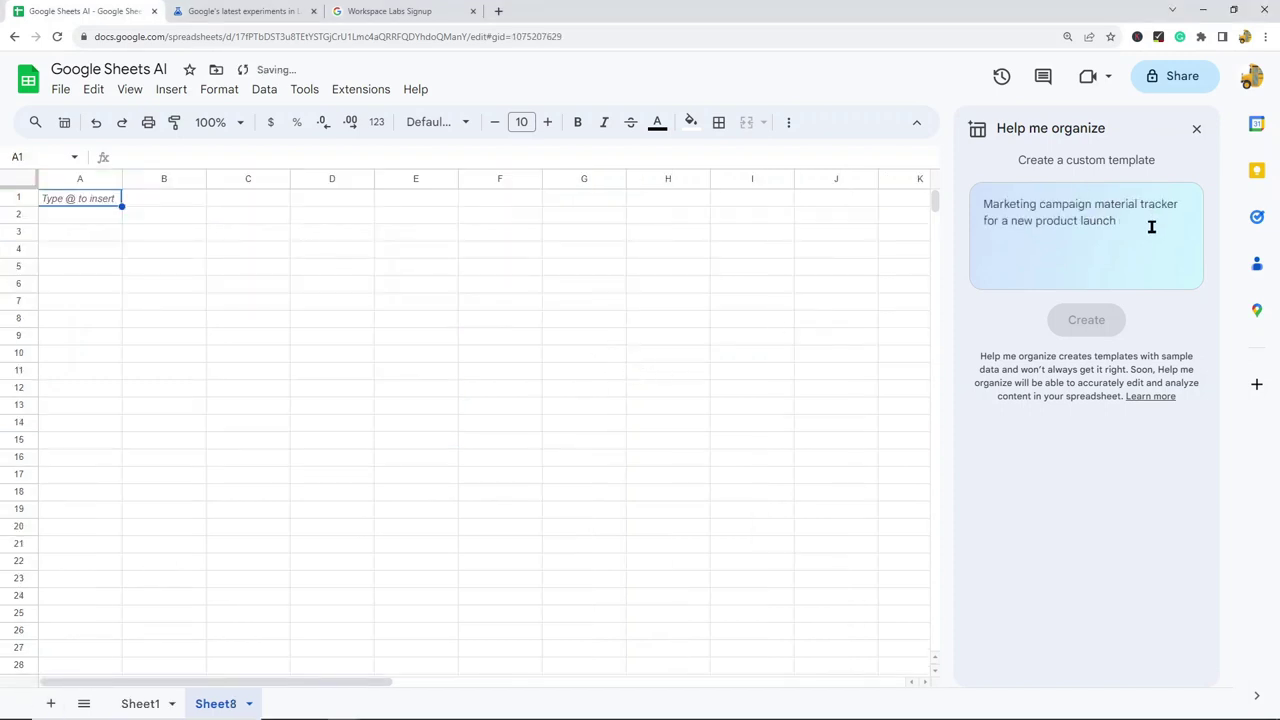
Step: Ask Help me organize for a timesheet with start and end times for 4 employees
left_click(1150, 227)
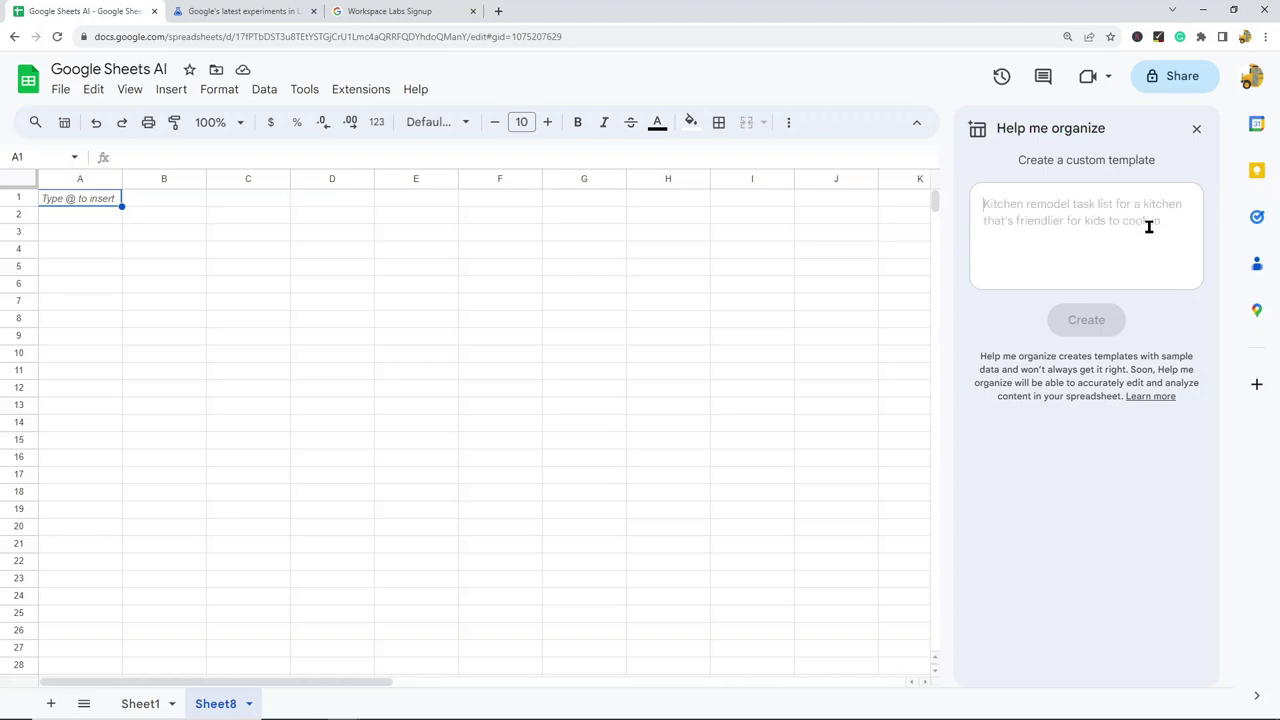
type("C")
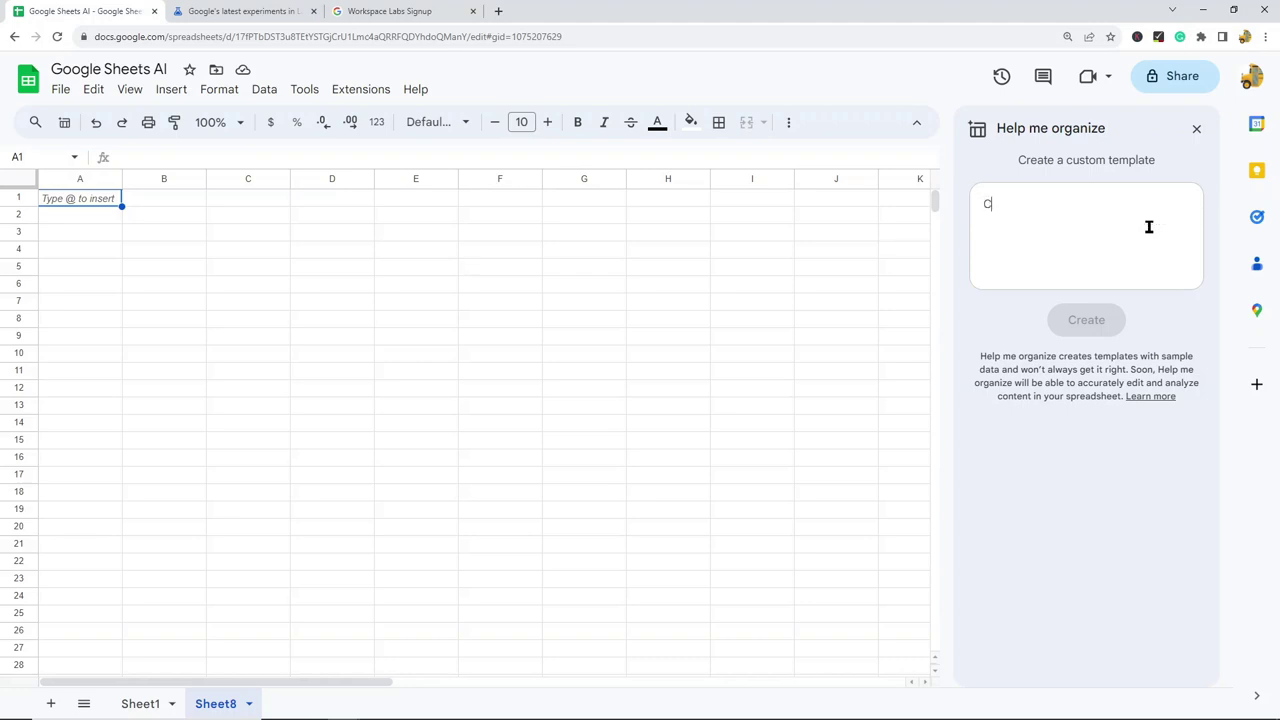
type("reate a timesheet where I can")
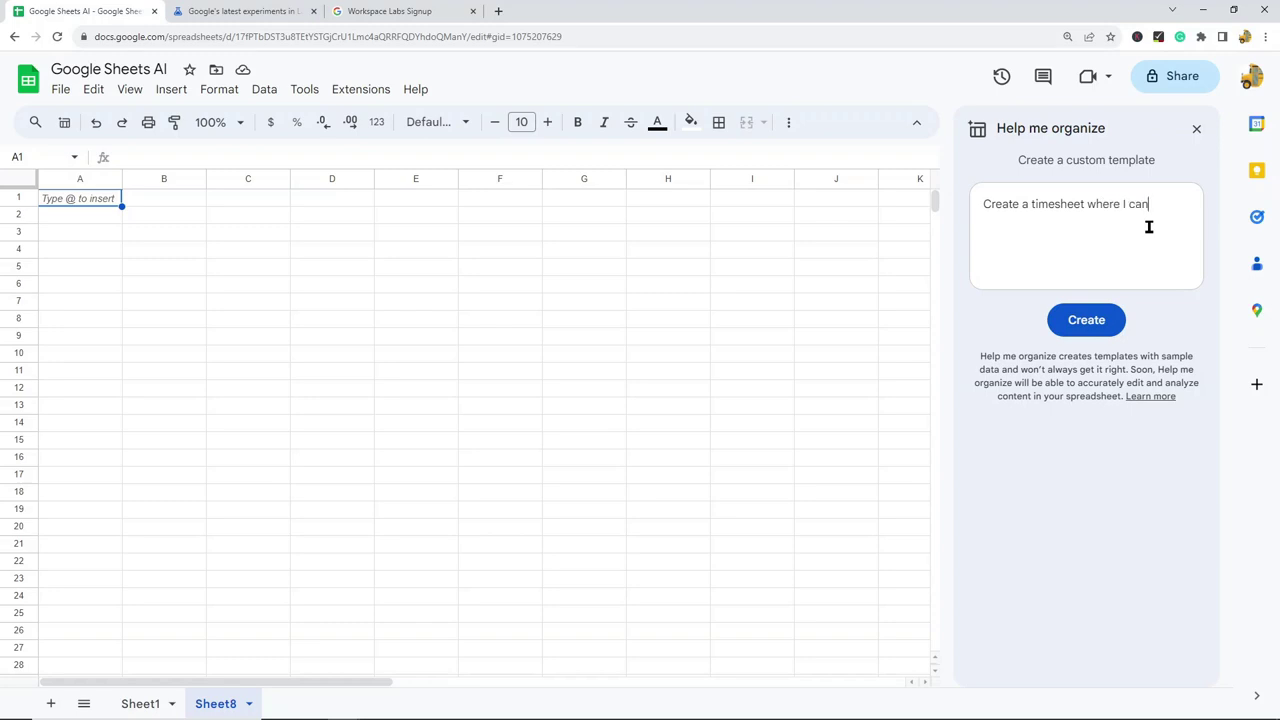
type(" enter start times and end times for")
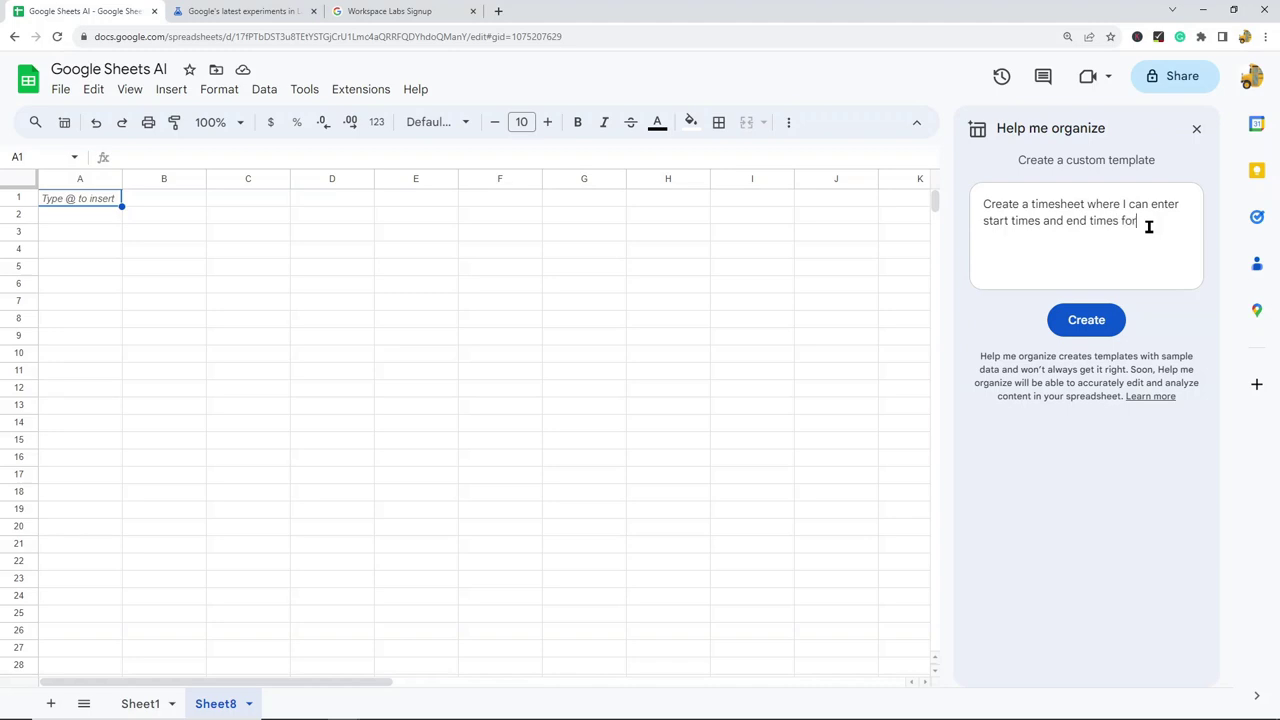
type(" 4 employees")
key("Return")
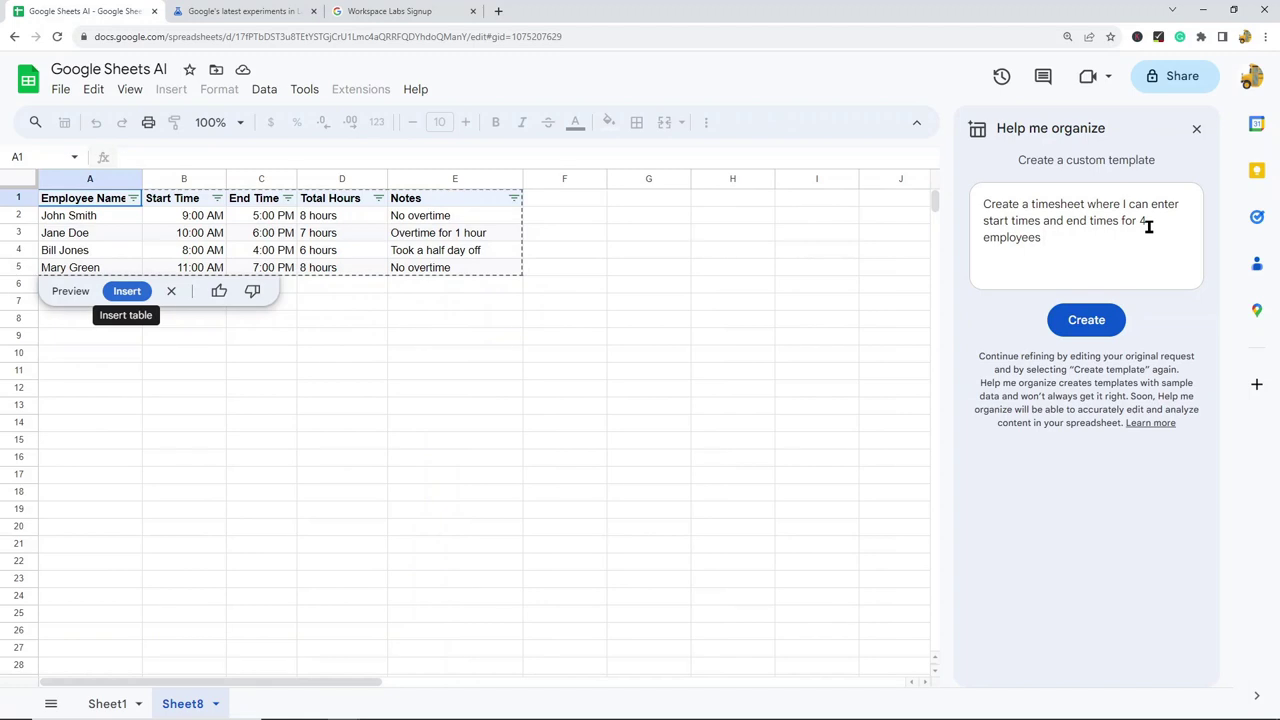
Step: Insert the timesheet into Sheet8 and select the employee names in column A
left_click(130, 292)
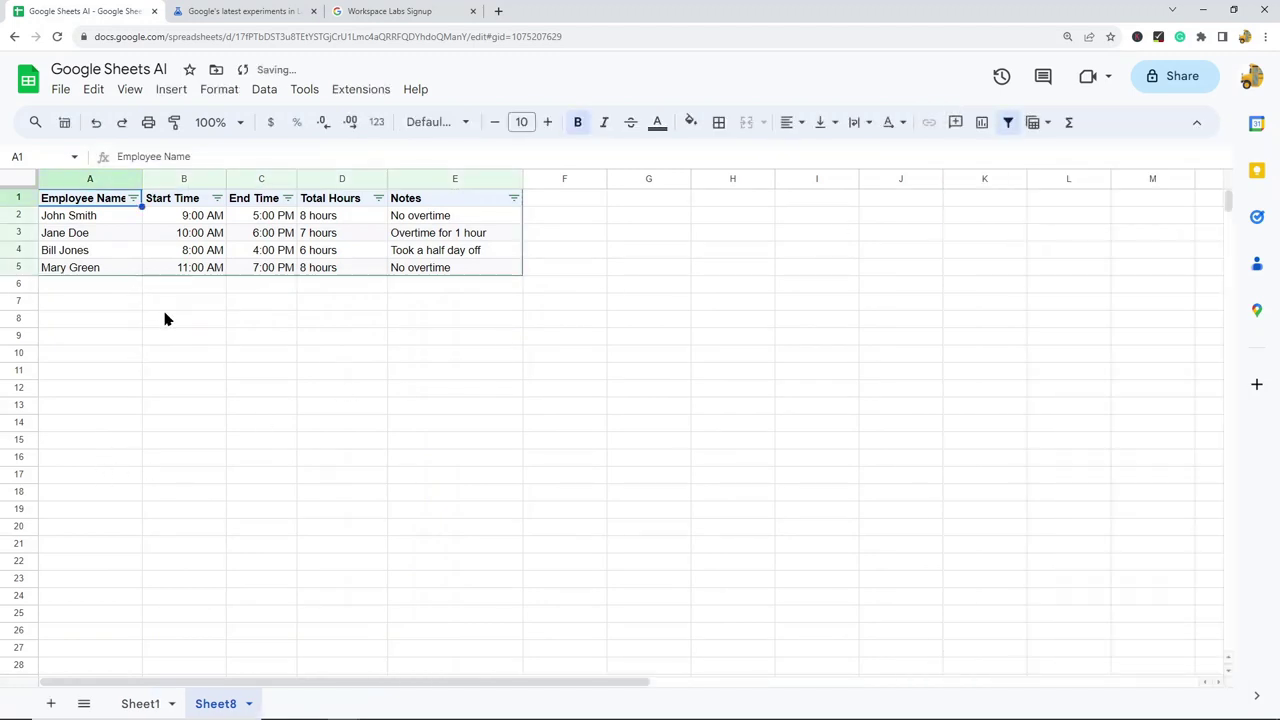
left_click(330, 319)
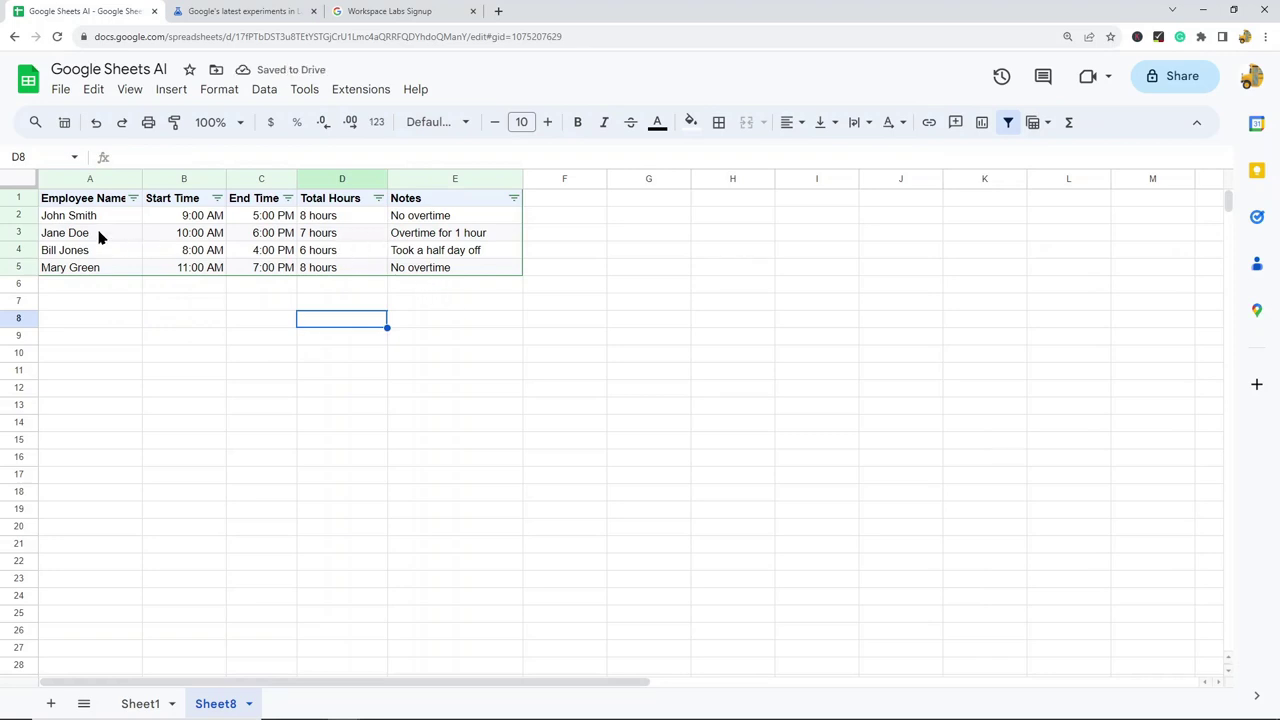
left_click_drag(96, 224, 100, 269)
left_click(204, 318)
Step: Select the start times, end times, Total Hours and Notes columns to review them
left_click_drag(196, 217, 198, 250)
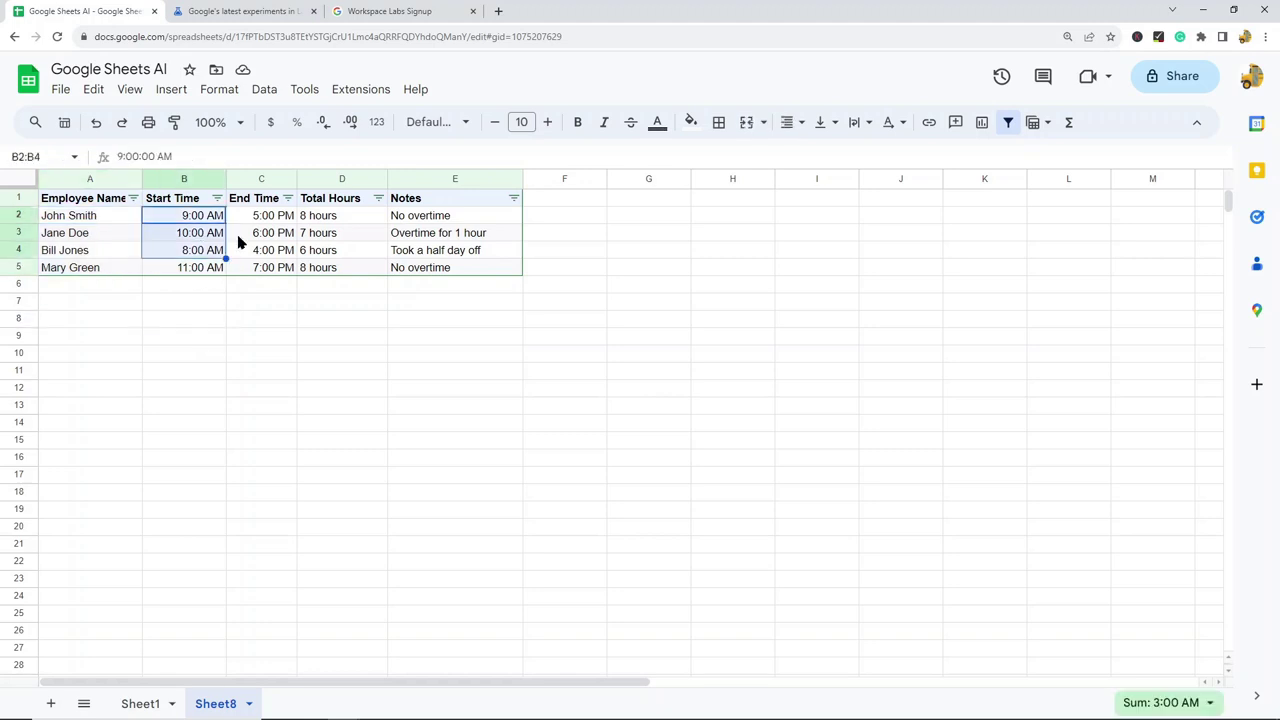
left_click_drag(264, 218, 263, 277)
left_click_drag(323, 218, 326, 275)
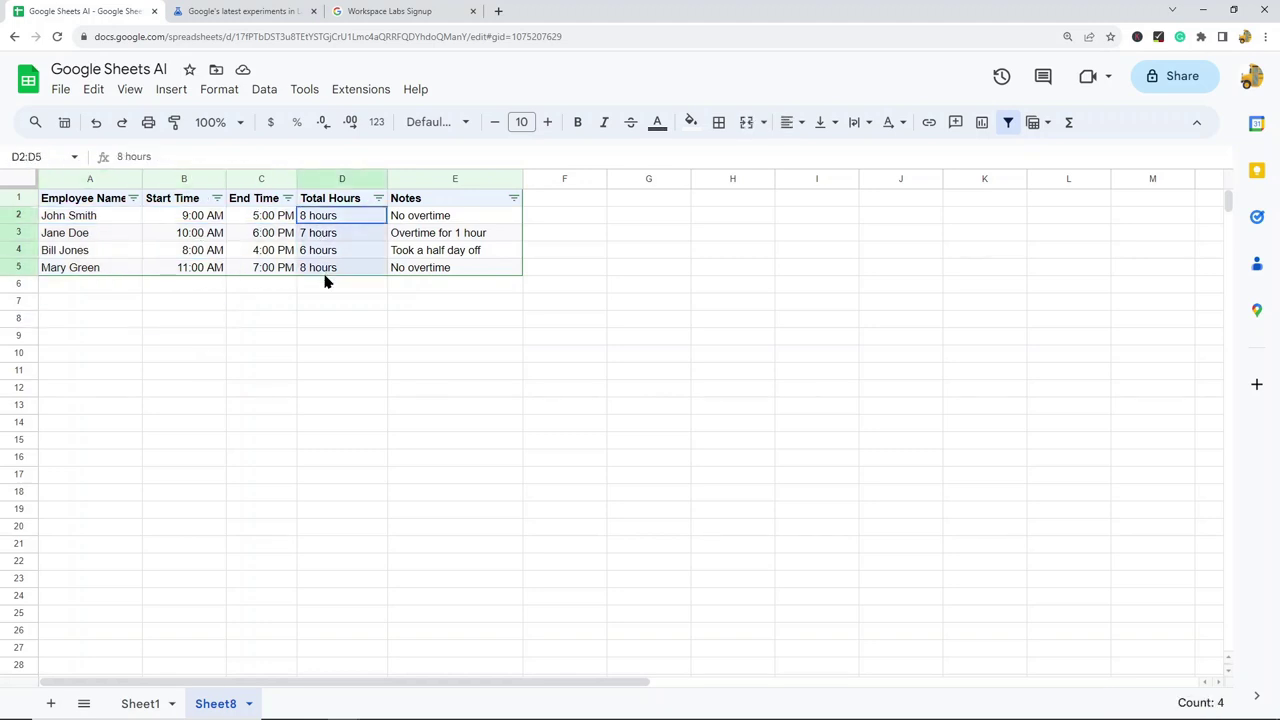
left_click_drag(434, 222, 441, 272)
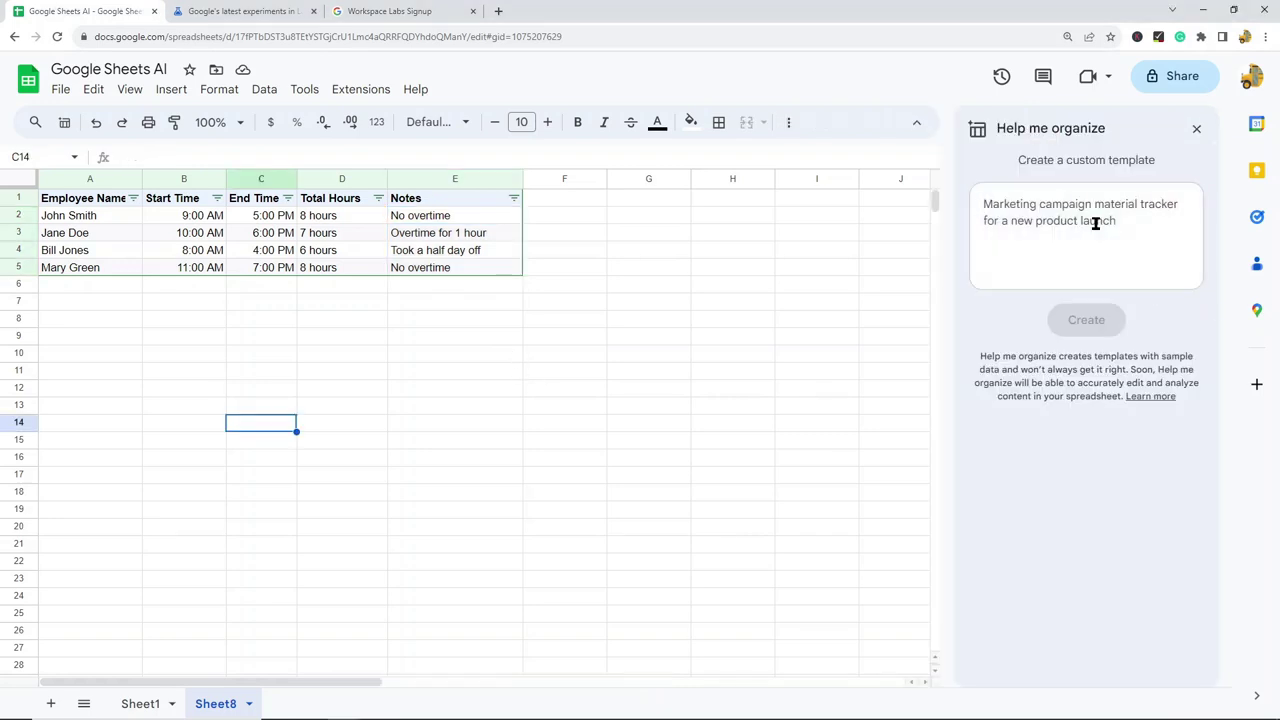
Step: Request an attendance tracker over a 10 day period and inspect its Date columns
type("Create me an a")
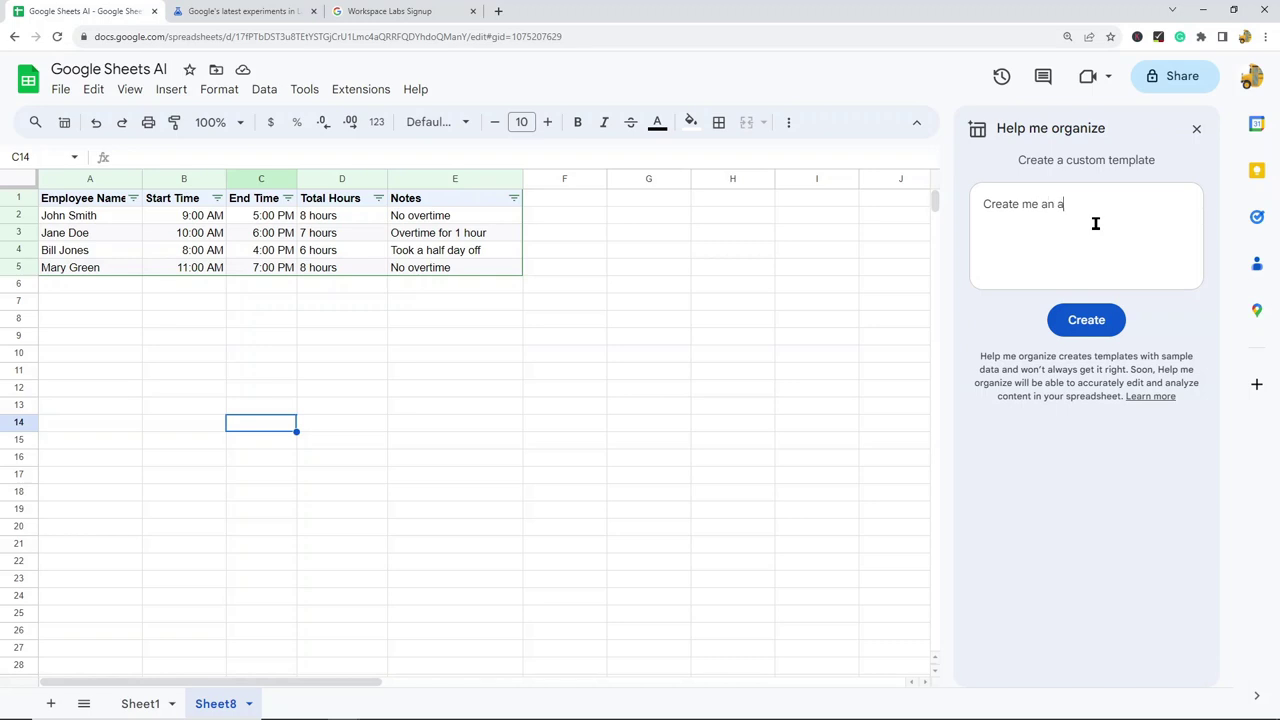
type("ttendance tracker where I can t")
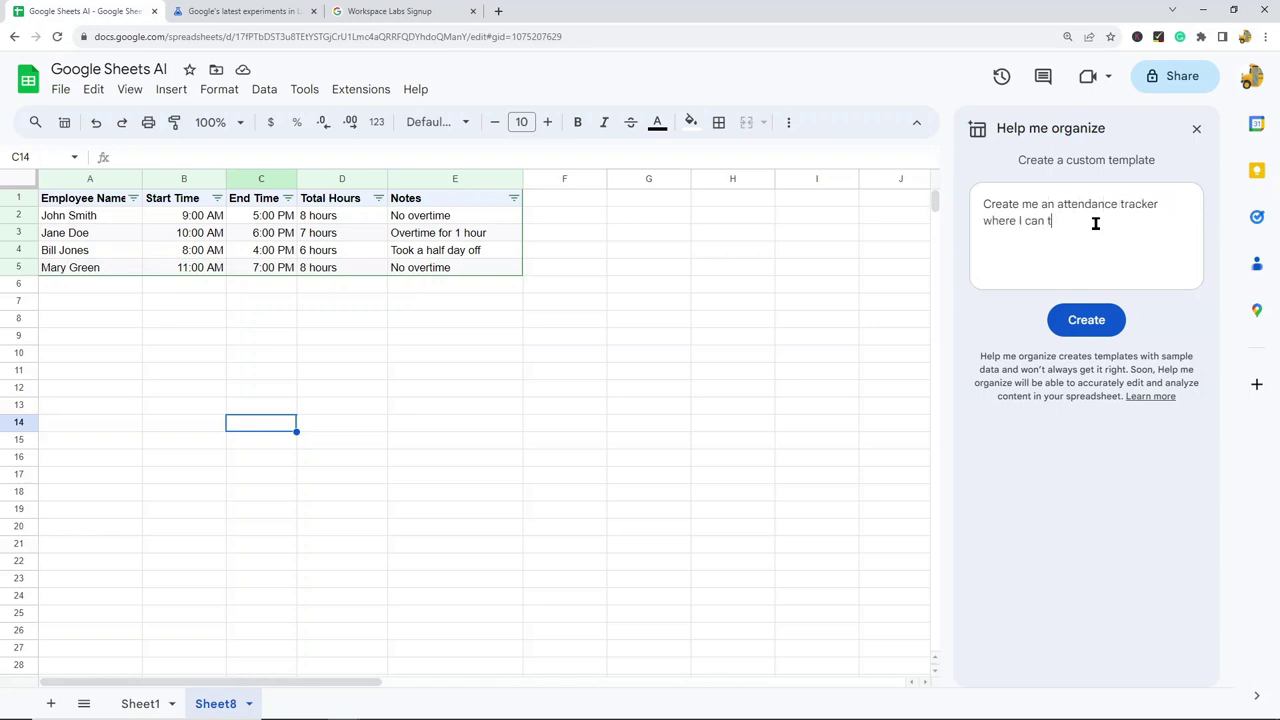
type("rack a persons attendance over a 10 day persiod")
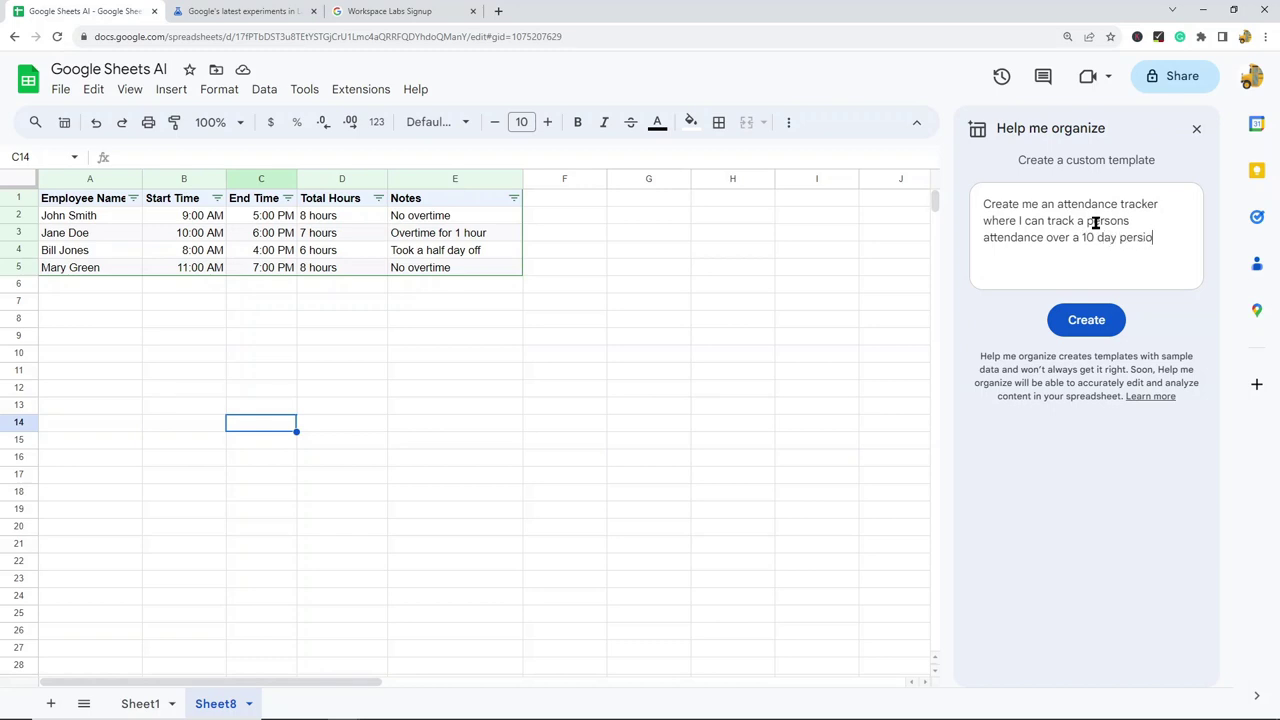
type("iod")
key("Return")
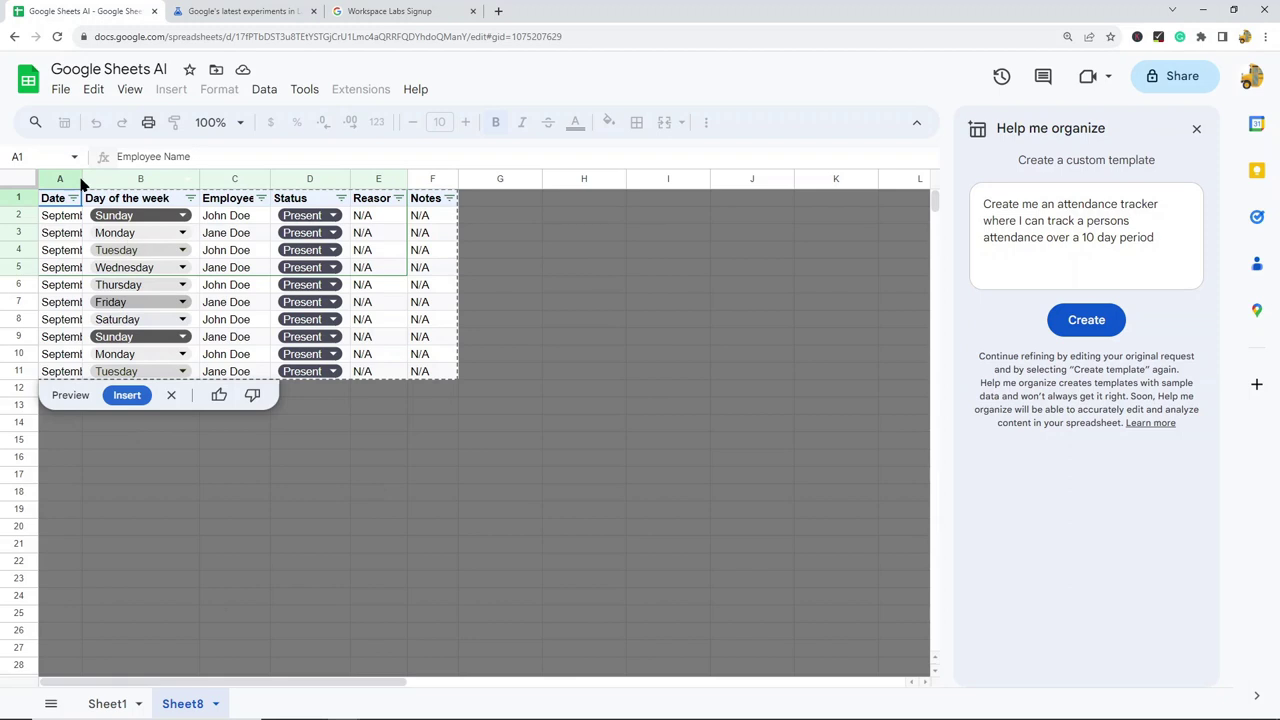
left_click_drag(81, 180, 96, 185)
Step: Add the attendance tracker to a new sheet and widen column A to show full dates
left_click(733, 432)
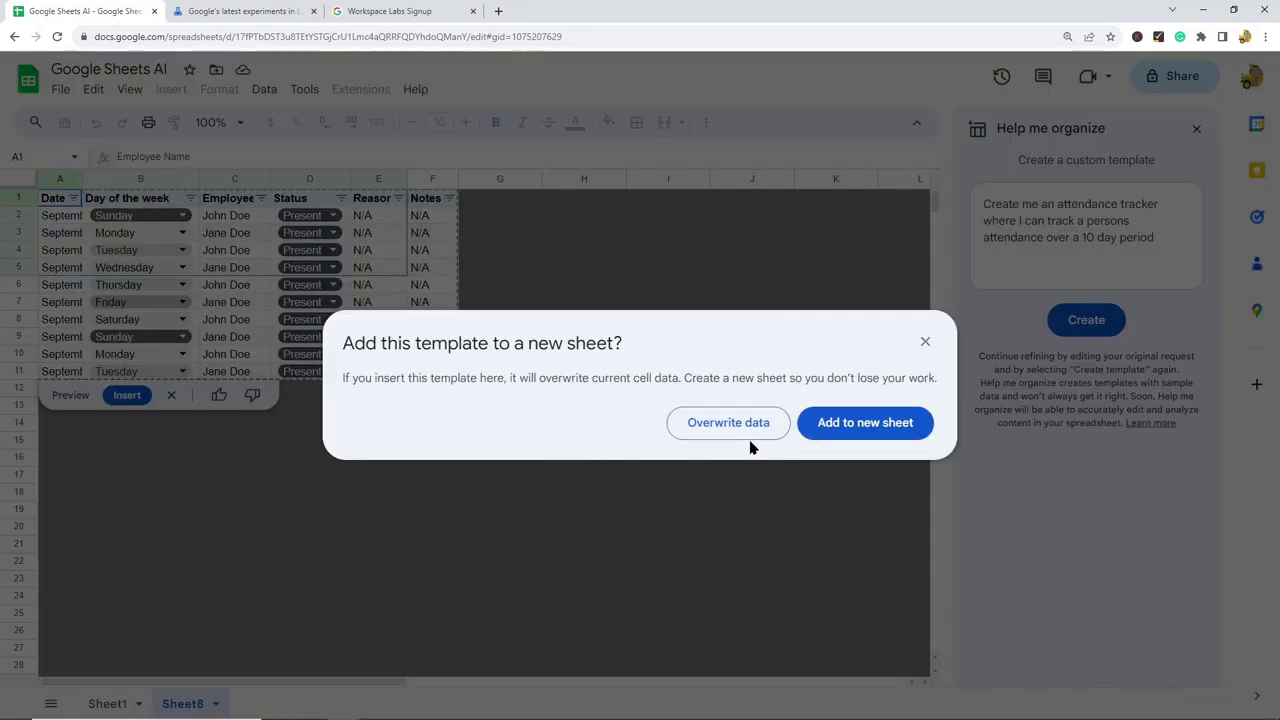
left_click(840, 428)
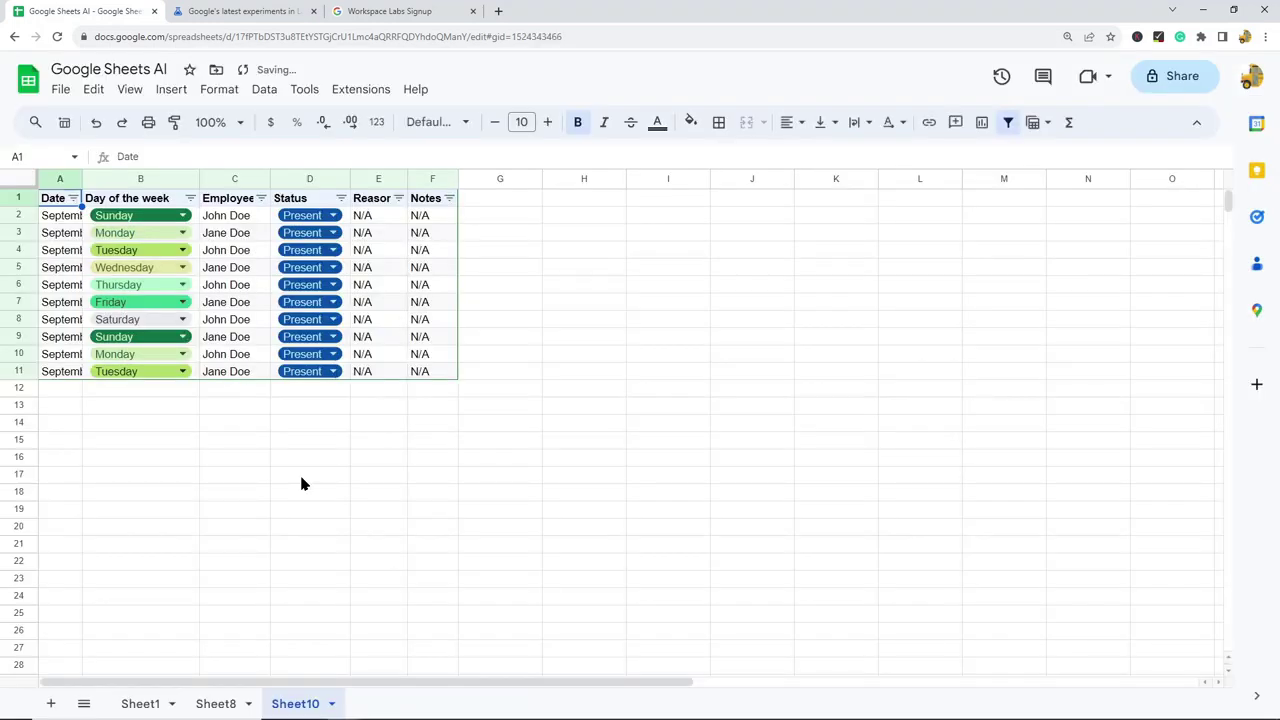
left_click(302, 480)
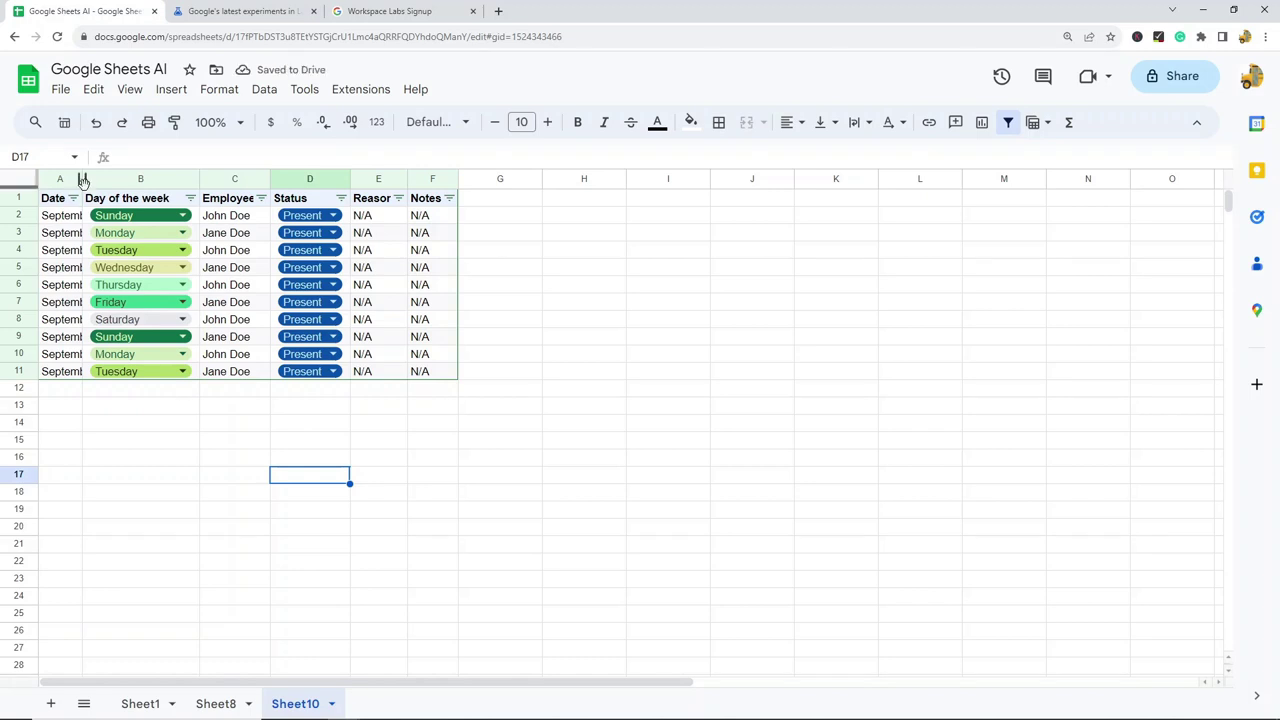
left_click_drag(84, 178, 134, 178)
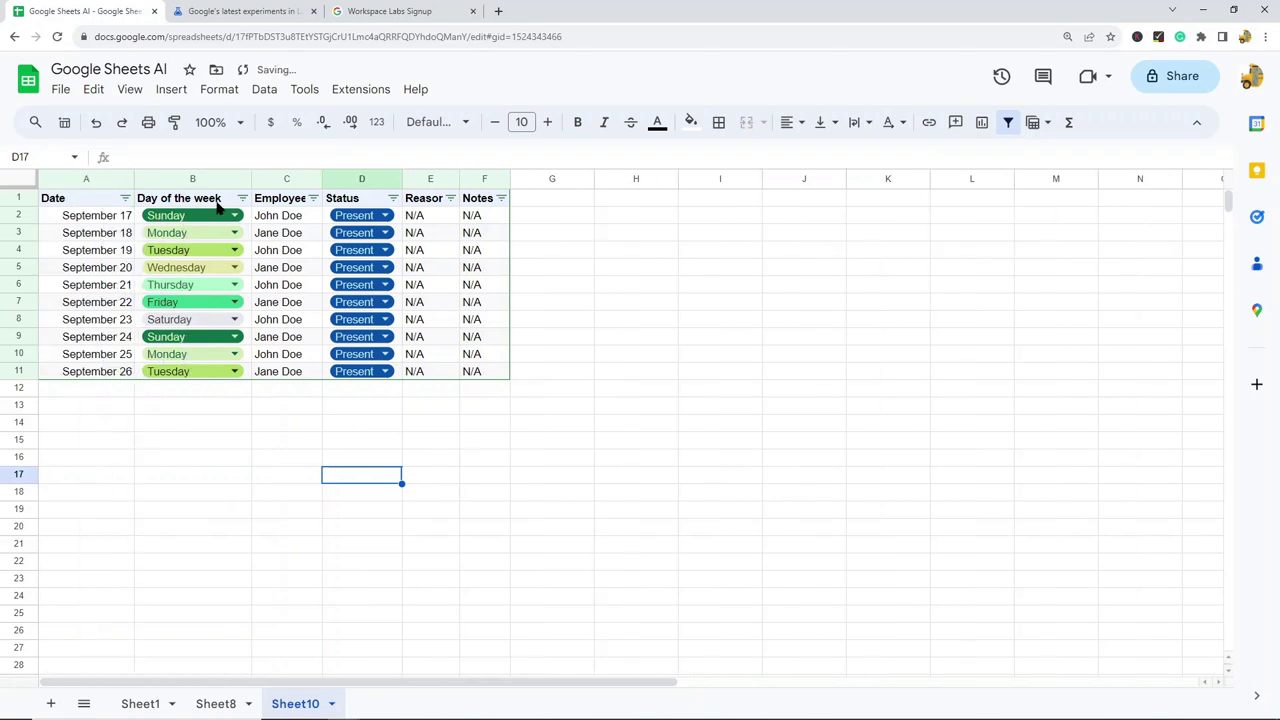
left_click(88, 222)
left_click_drag(88, 228, 114, 374)
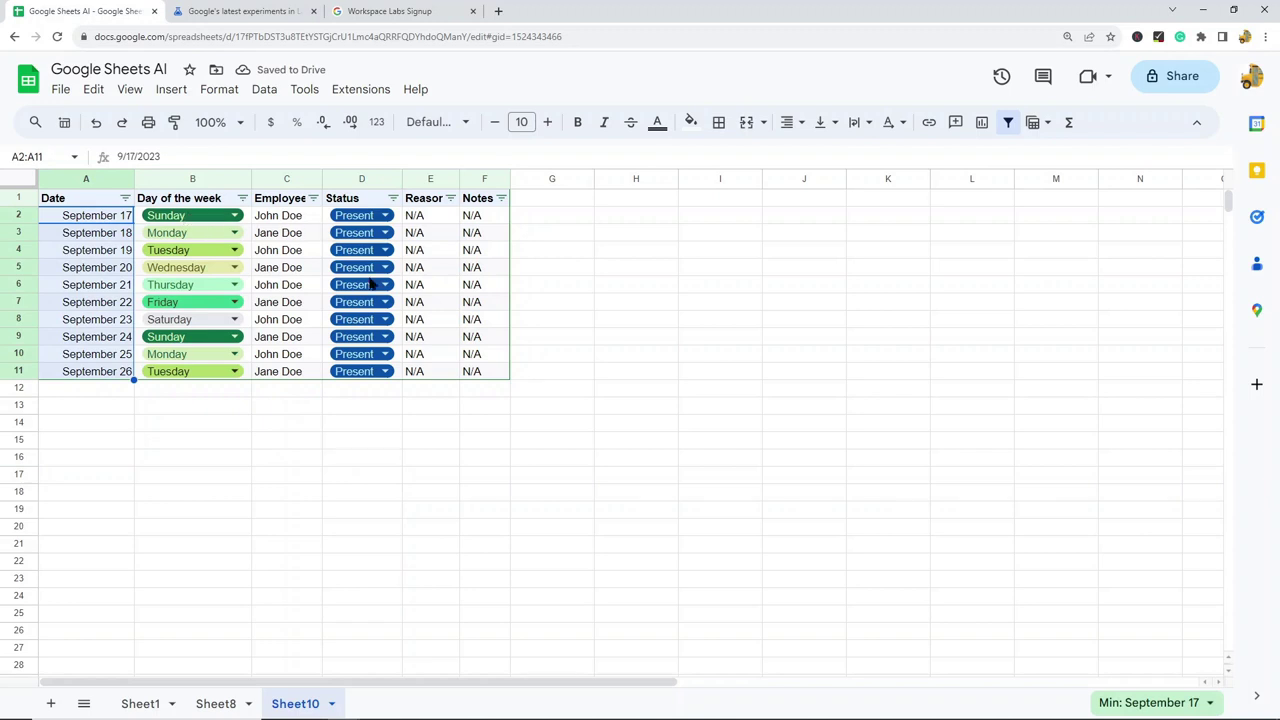
Step: Check D2's status options, widen the Reason column, and review the Notes entries
left_click(388, 216)
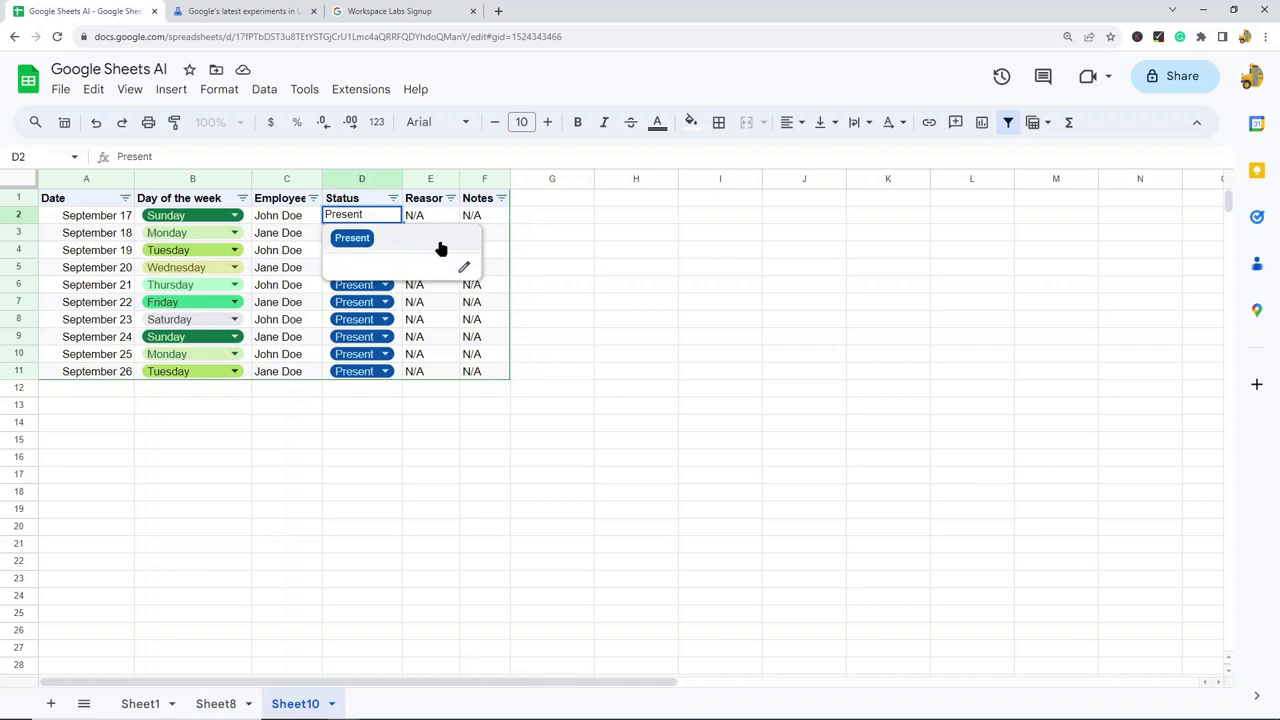
left_click(494, 443)
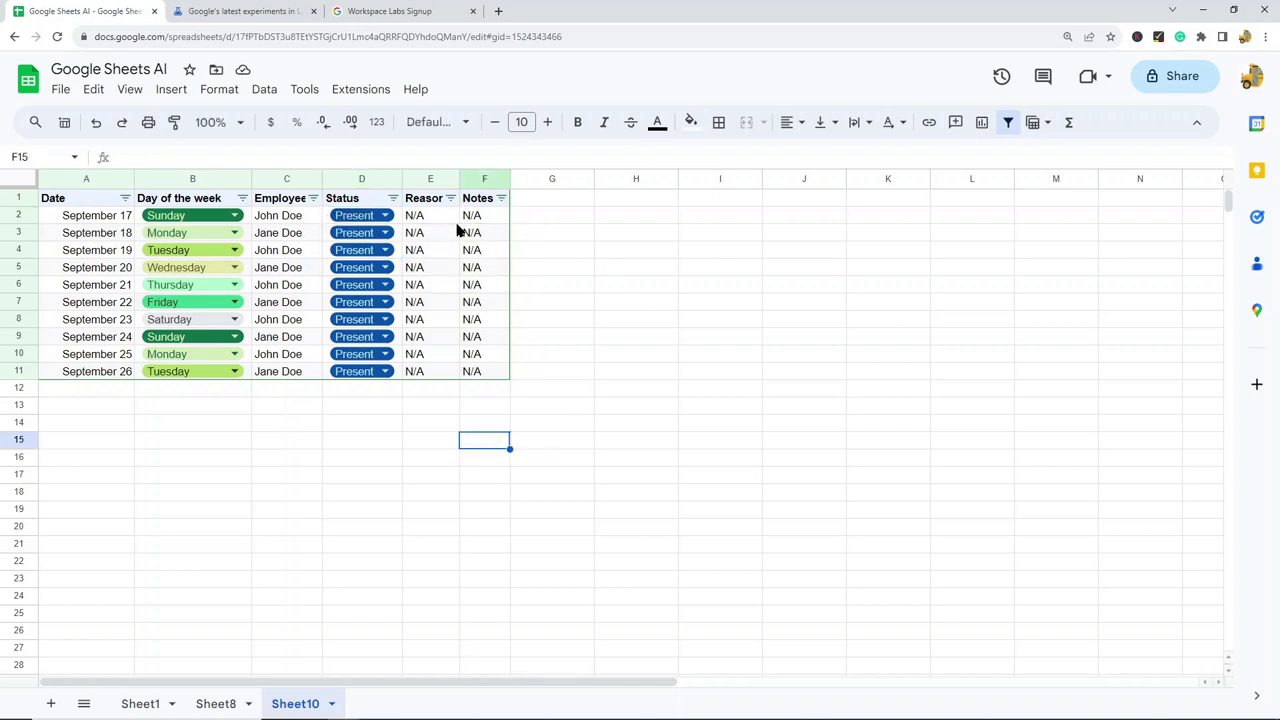
left_click(448, 253)
left_click_drag(459, 180, 623, 178)
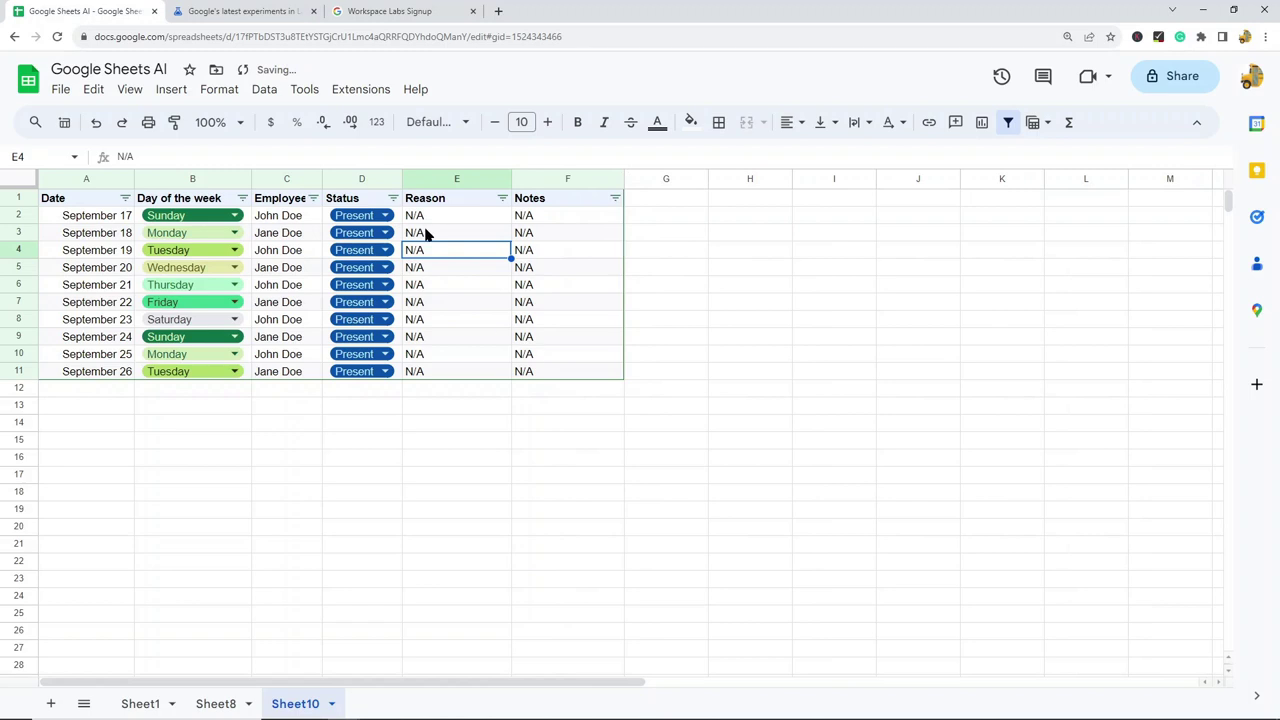
left_click_drag(538, 215, 551, 376)
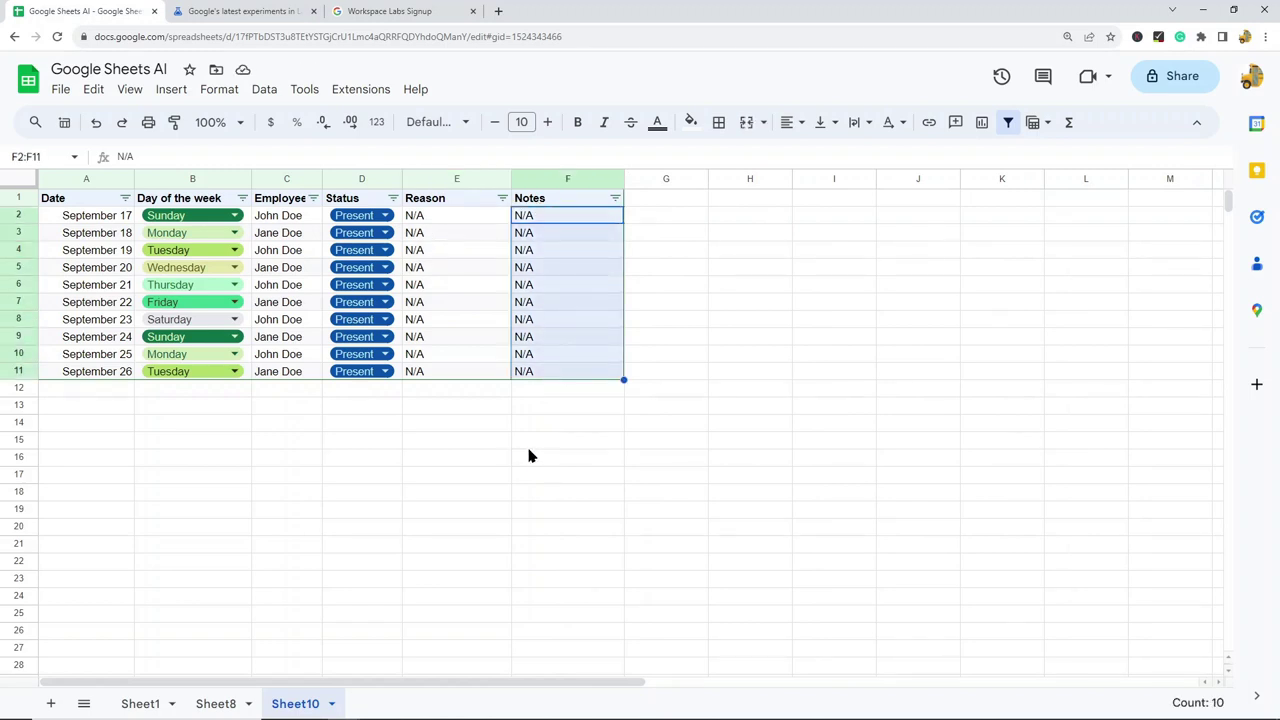
left_click(361, 422)
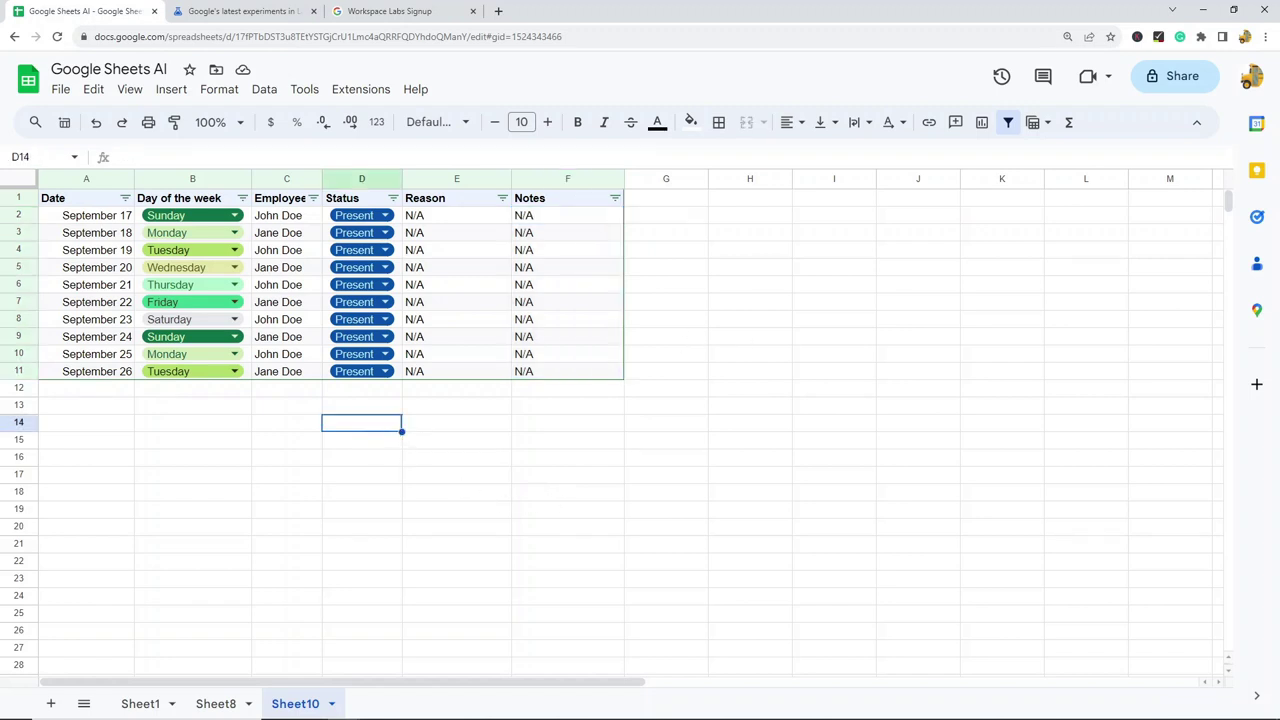
left_click(86, 491)
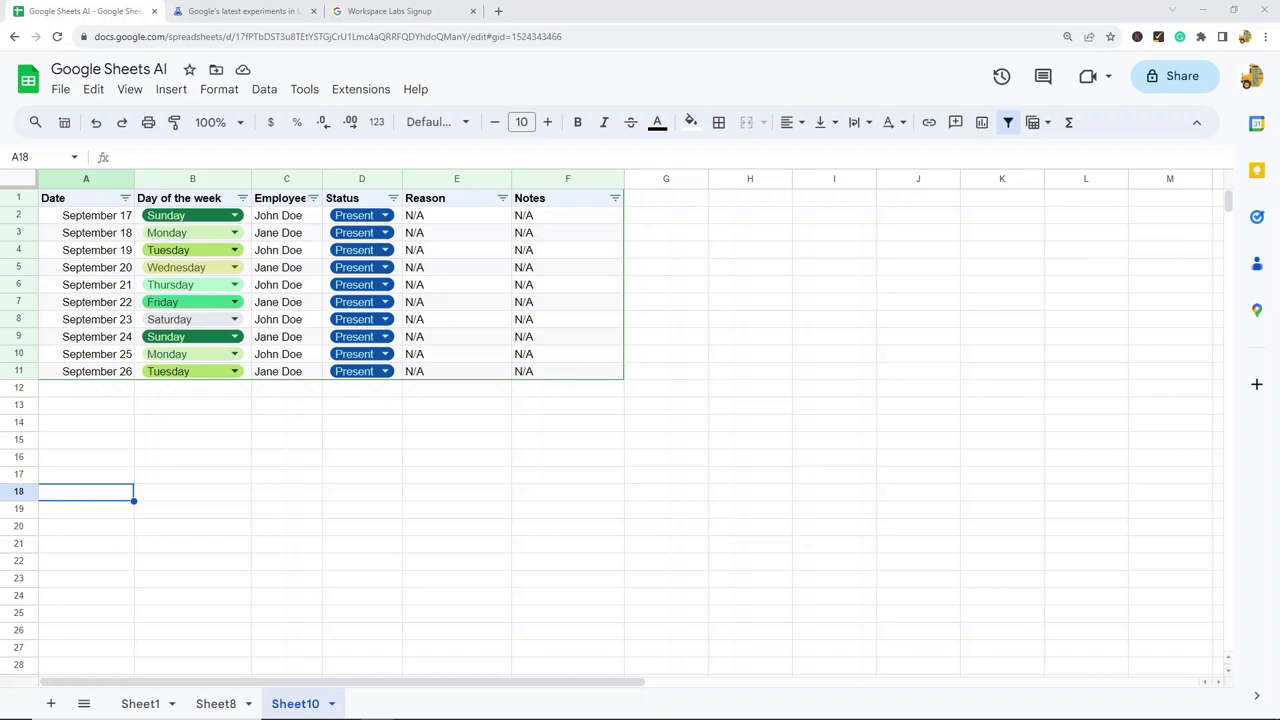